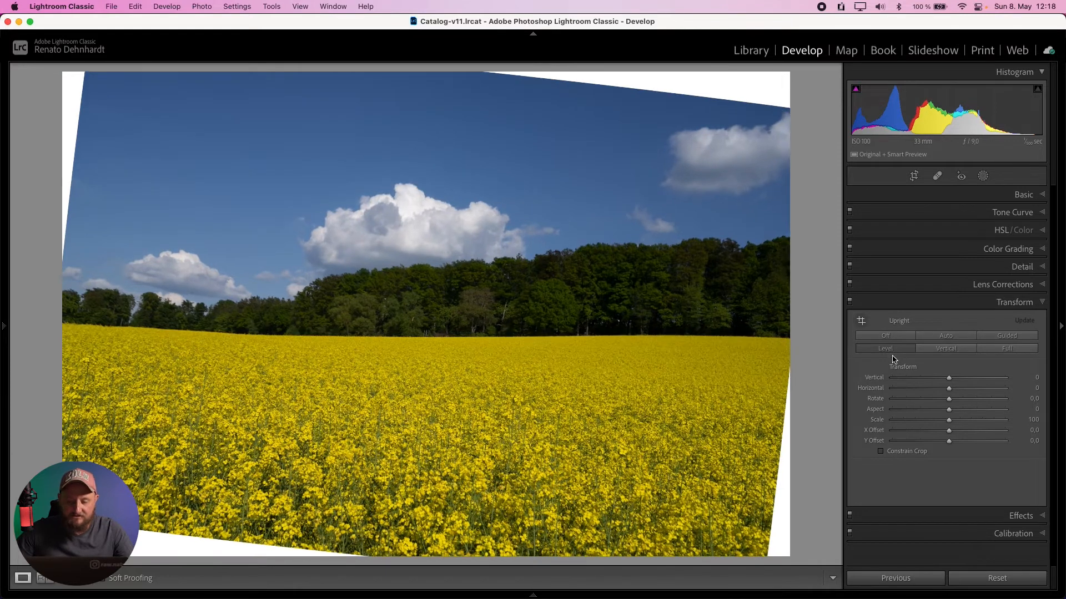
Try the Vertical Upright correction on the photo, and turn Upright off
left_click(921, 349)
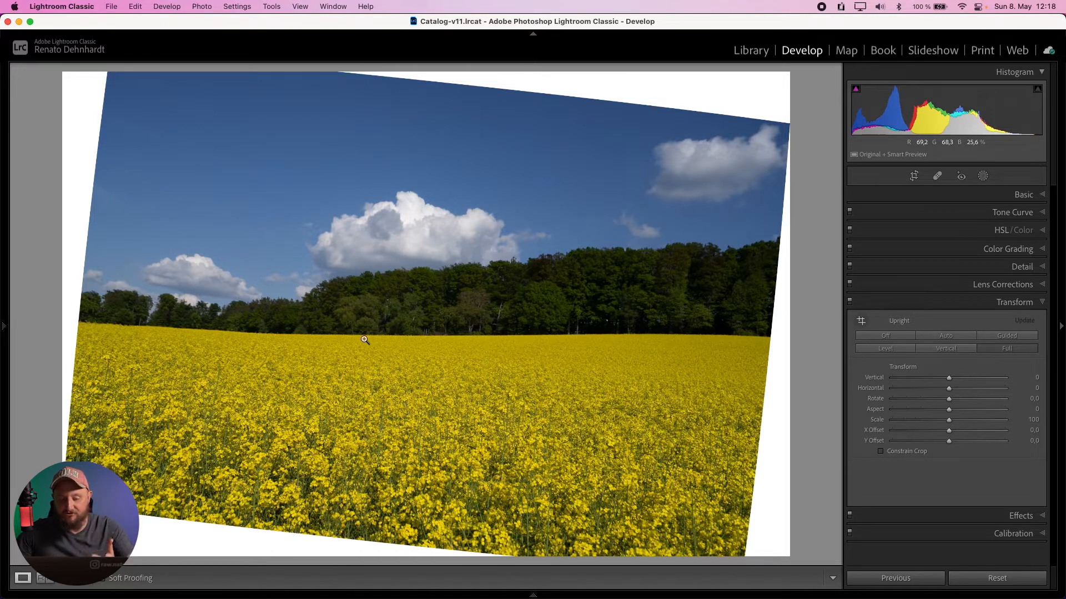
left_click(883, 336)
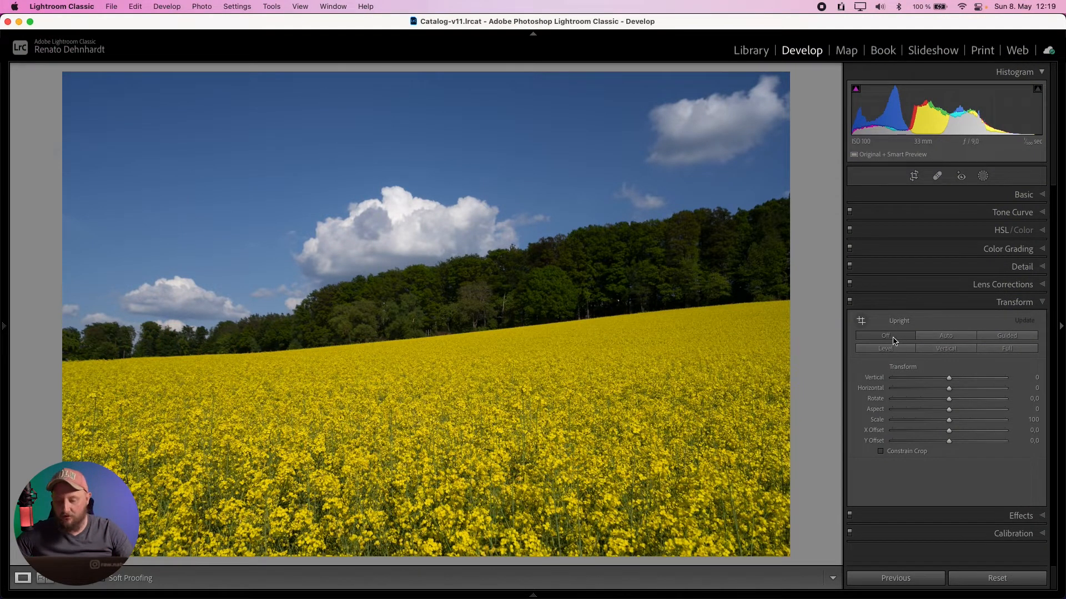
Calibrate the Blue Primary with Saturation +93 and Hue −17
left_click(995, 533)
left_click_drag(948, 495, 1001, 496)
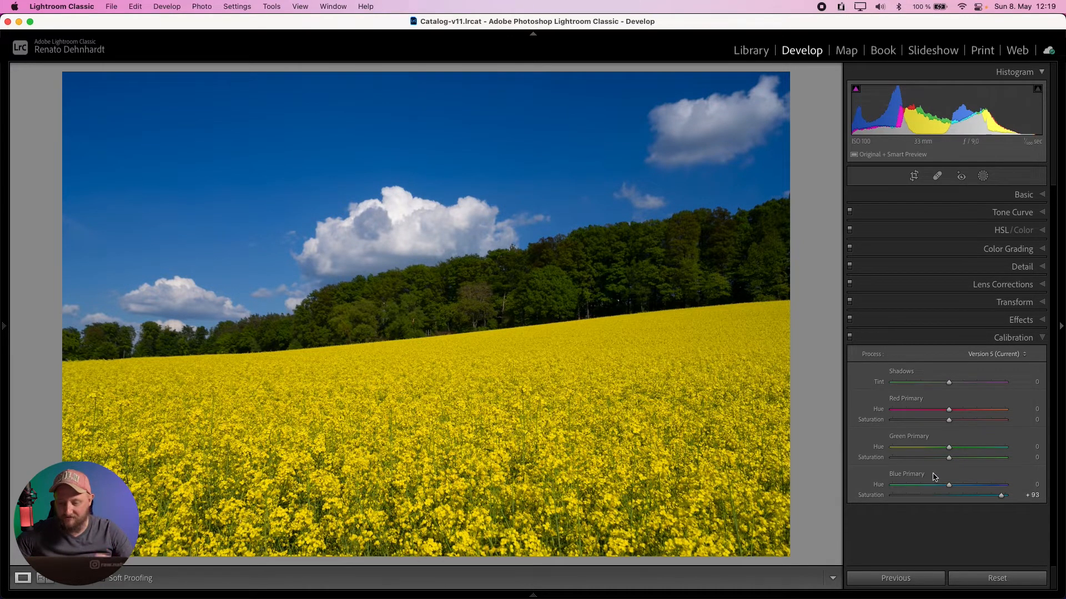
left_click_drag(948, 485, 939, 491)
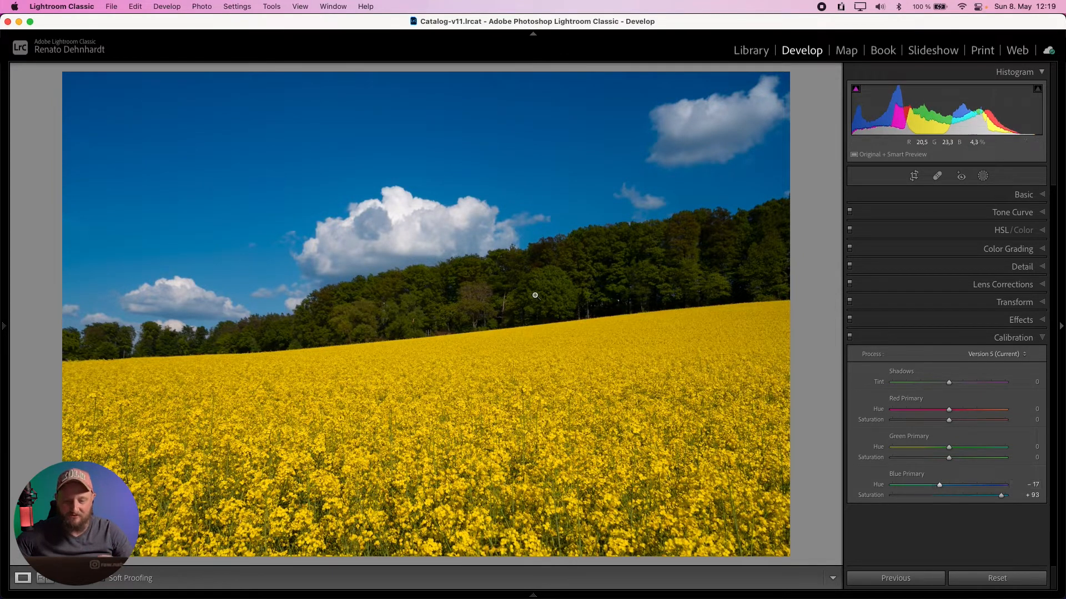
Reduce the Blue saturation to −45 in the HSL color adjustments
left_click(1001, 232)
left_click_drag(952, 432, 927, 439)
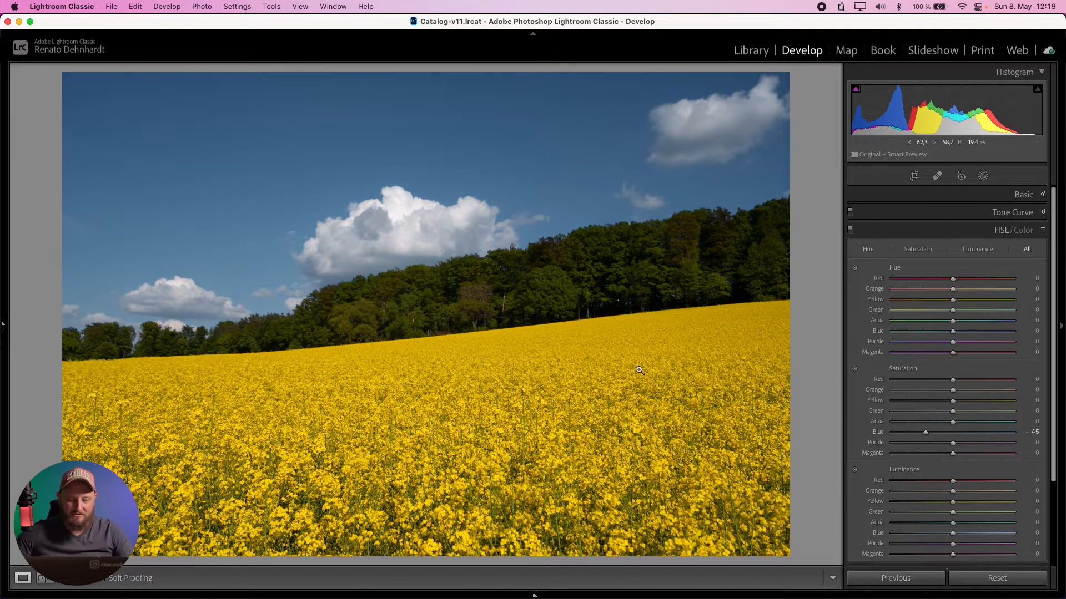
left_click(1042, 233)
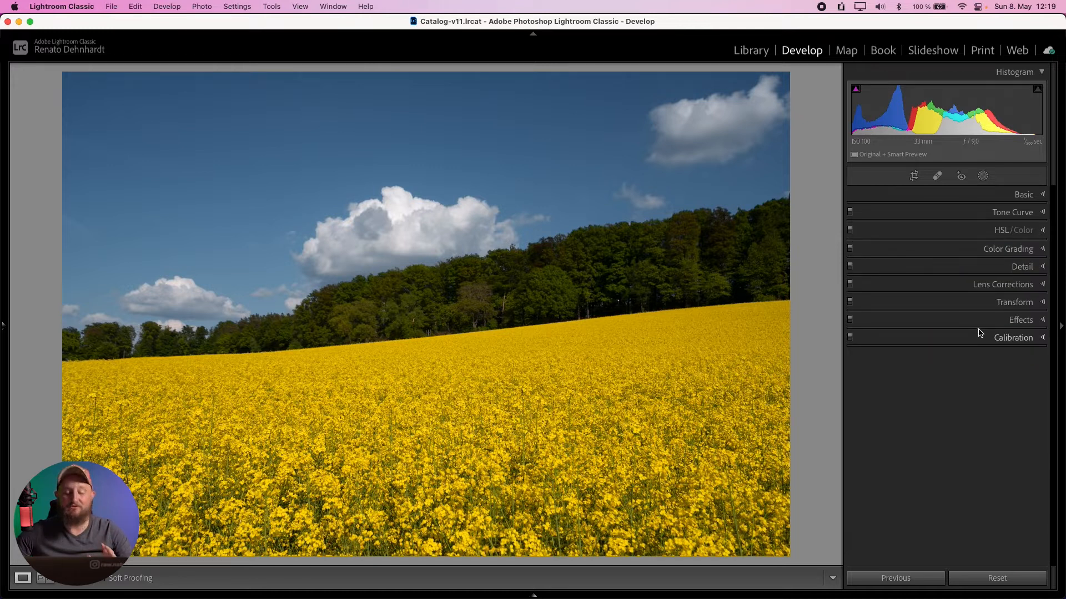
Set the Basic tone adjustments to Highlights −29 and Shadows +25
left_click(1023, 194)
mouse_move(951, 331)
left_mouse_down()
mouse_move(928, 331)
mouse_move(942, 332)
mouse_move(933, 340)
left_mouse_up()
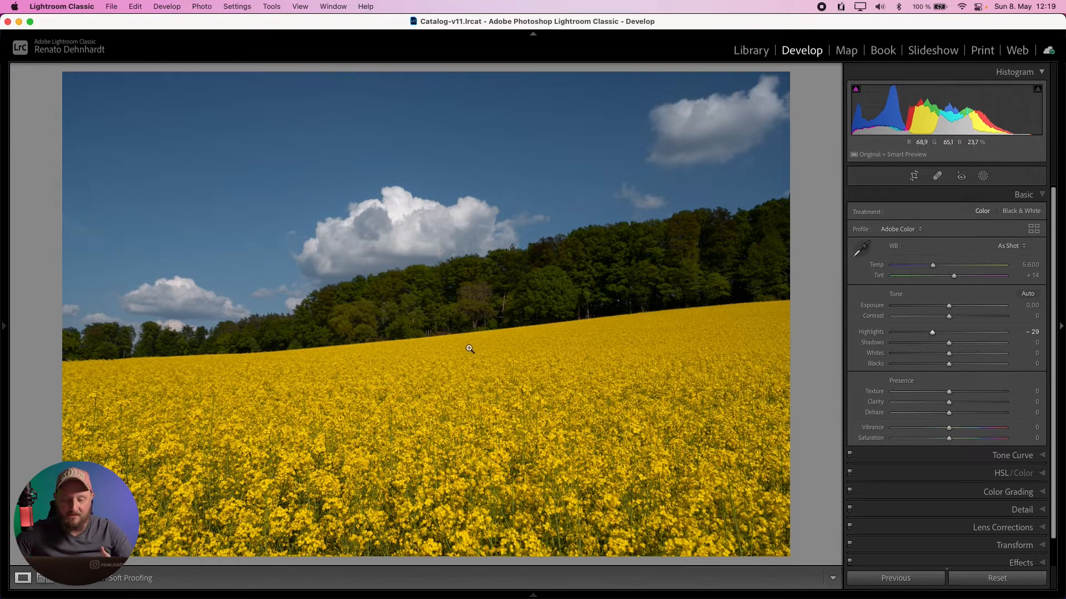
mouse_move(949, 343)
left_mouse_down()
mouse_move(972, 348)
mouse_move(939, 344)
left_mouse_up()
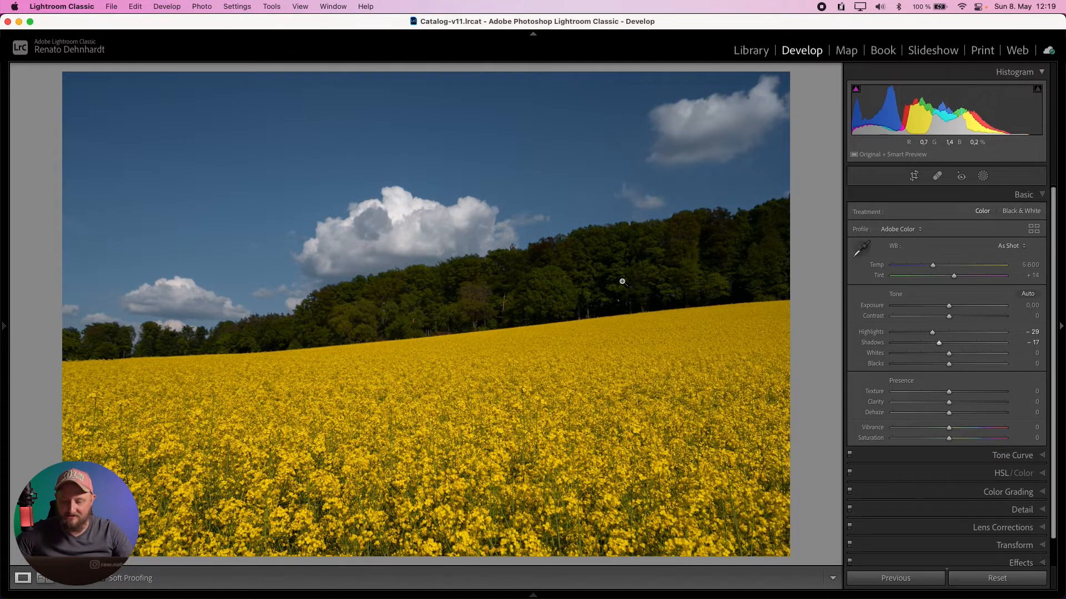
left_click_drag(939, 343, 966, 347)
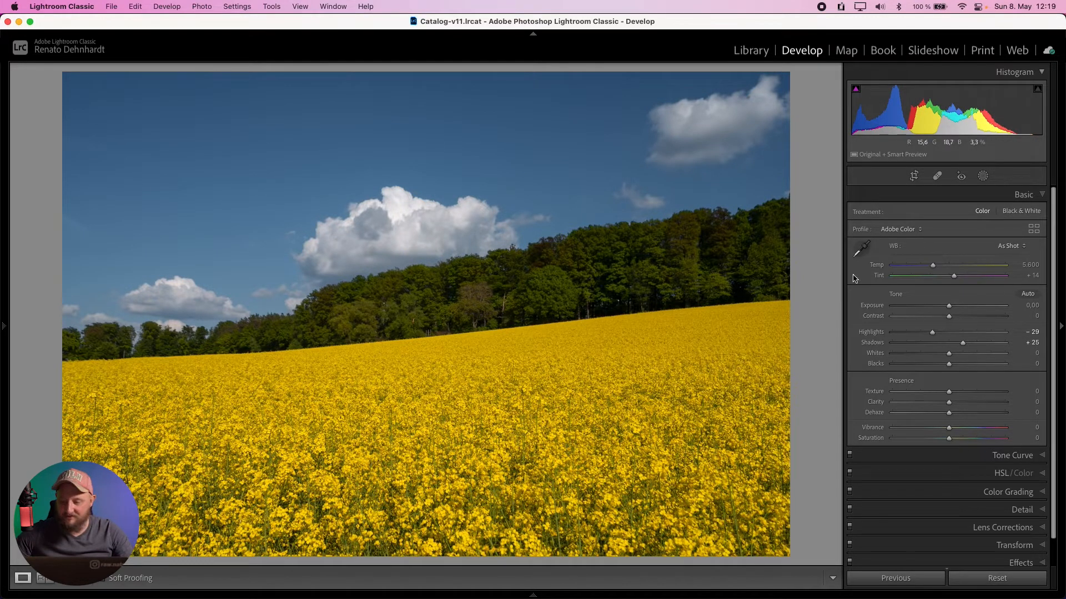
Preview the Camera Matching profiles, including Neutral, and apply Camera Standard to the photo
left_click(1033, 229)
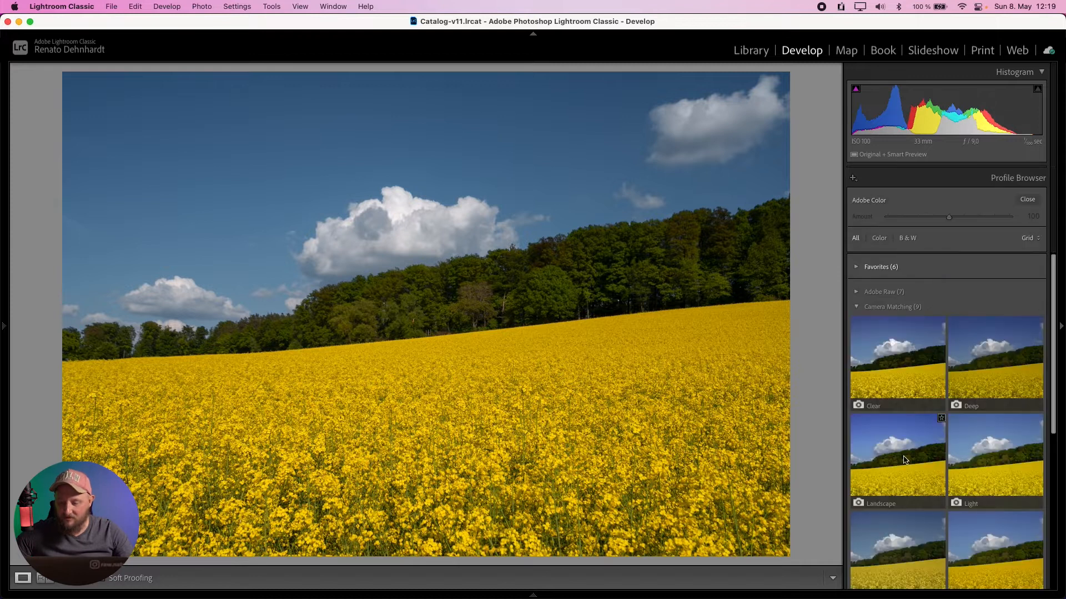
scroll(899, 450, "down", 3)
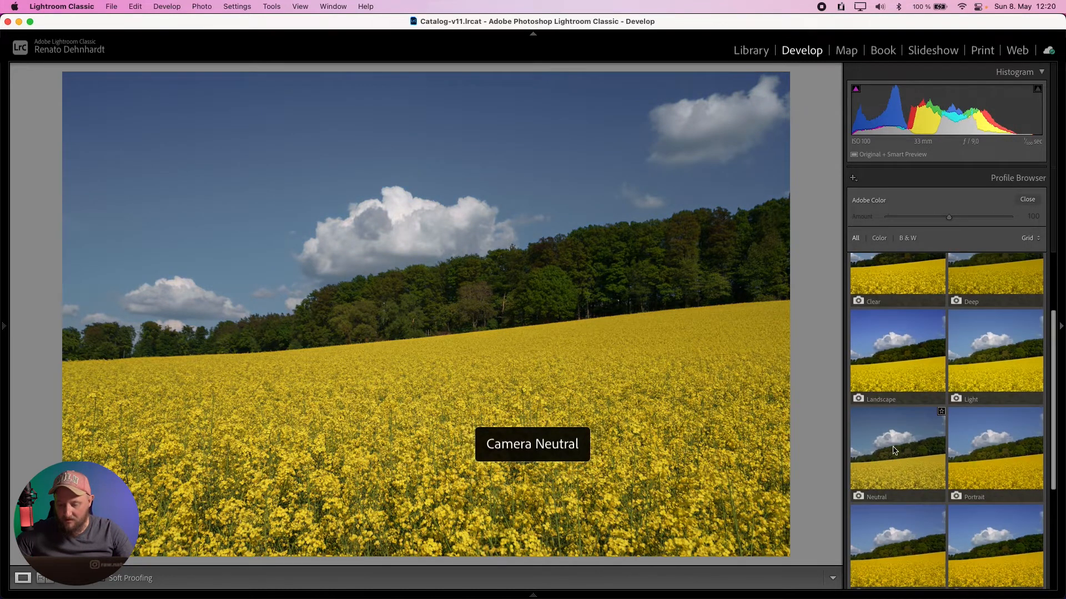
left_click(903, 457)
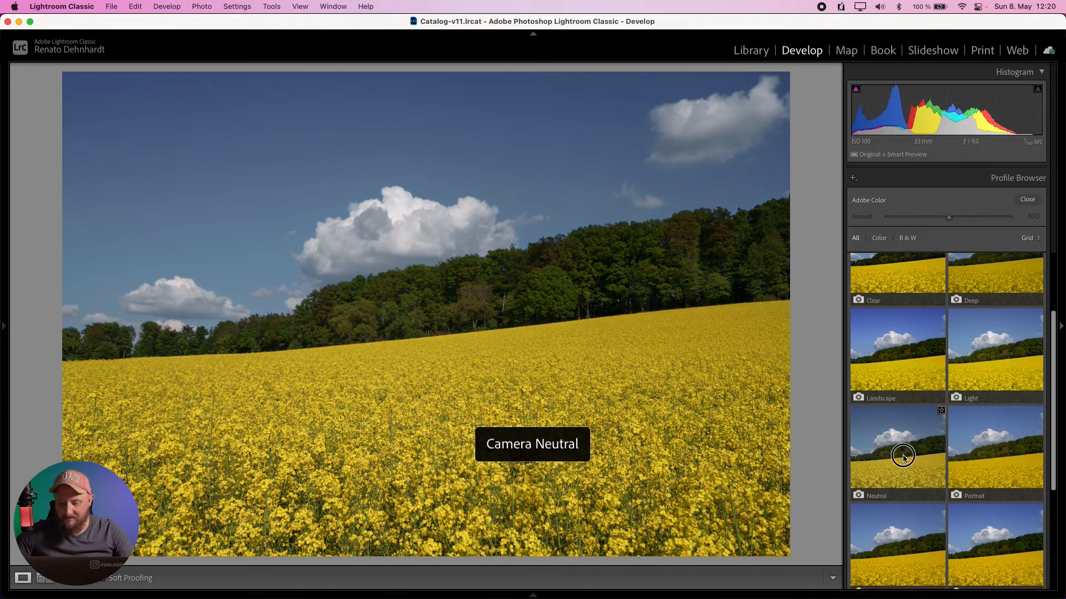
scroll(903, 499, "down", 1)
left_click(900, 541)
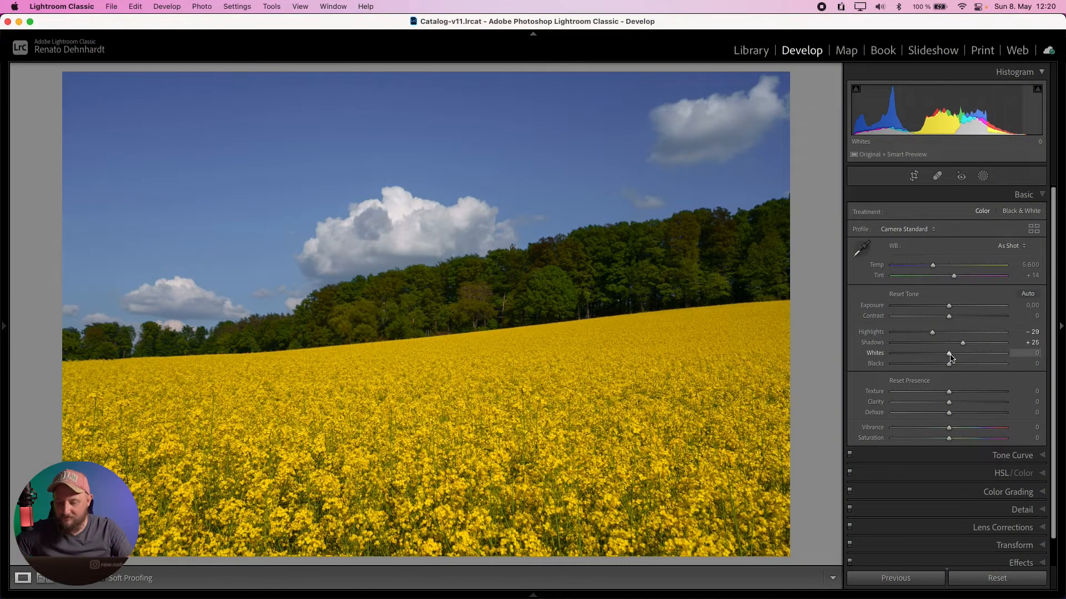
Set Whites to +46 and Blacks to −16
left_click_drag(950, 356, 973, 360)
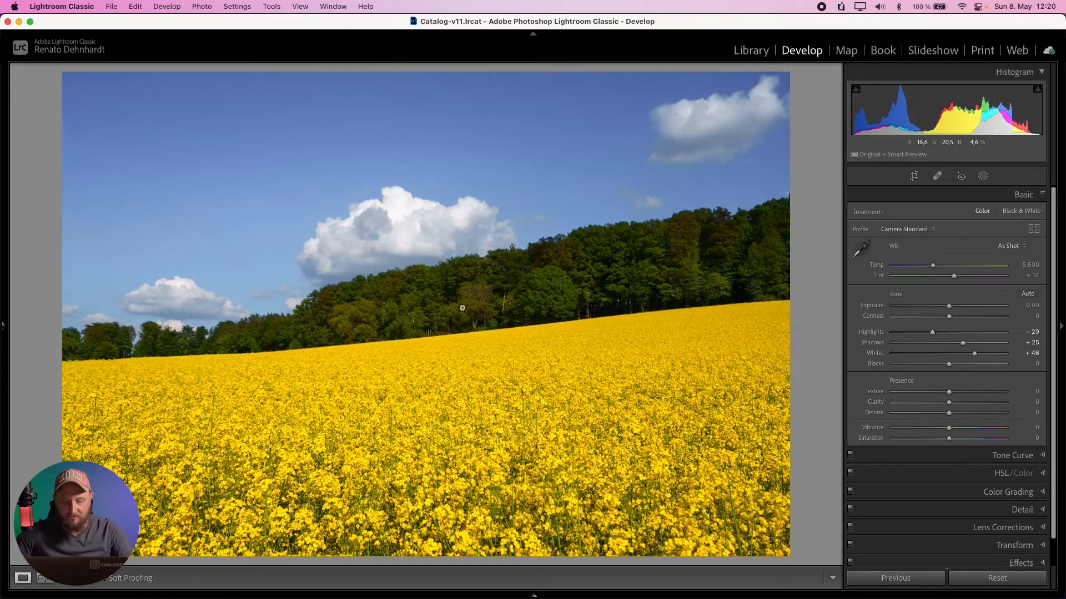
left_click_drag(949, 364, 944, 370)
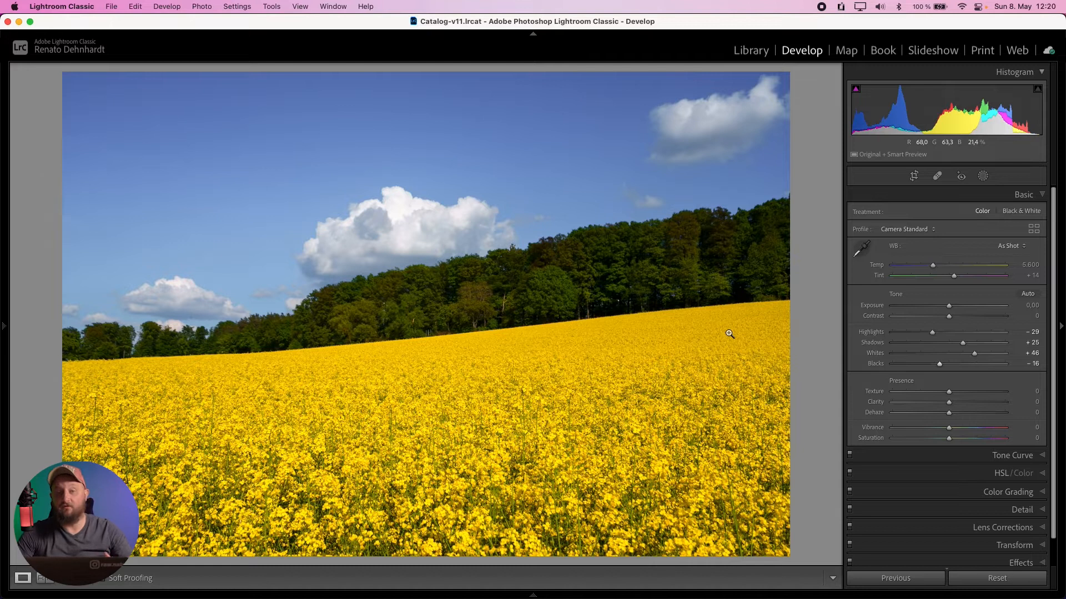
Compare the edited photo with its original version, and check the photo information overlay
key("backslash")
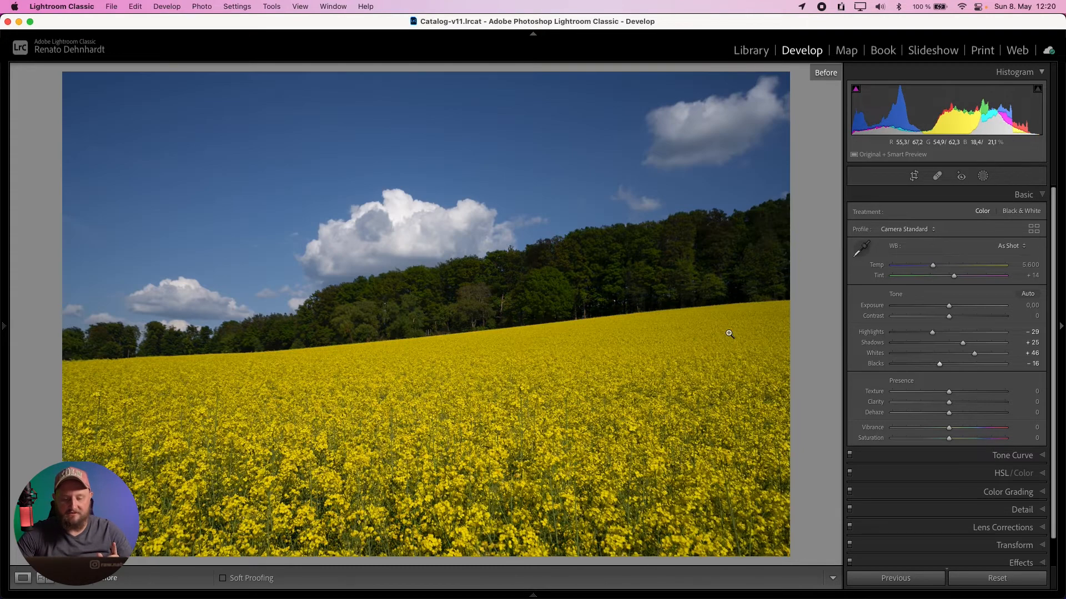
key("backslash")
key("backslash")
key("backslash")
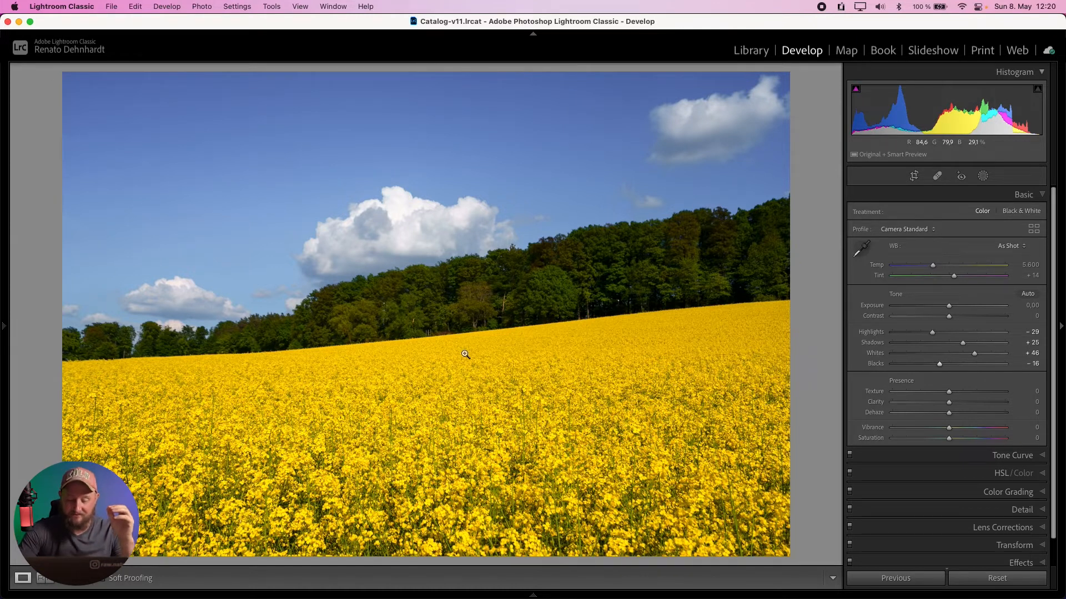
key("i")
key("i")
key("i")
key("i")
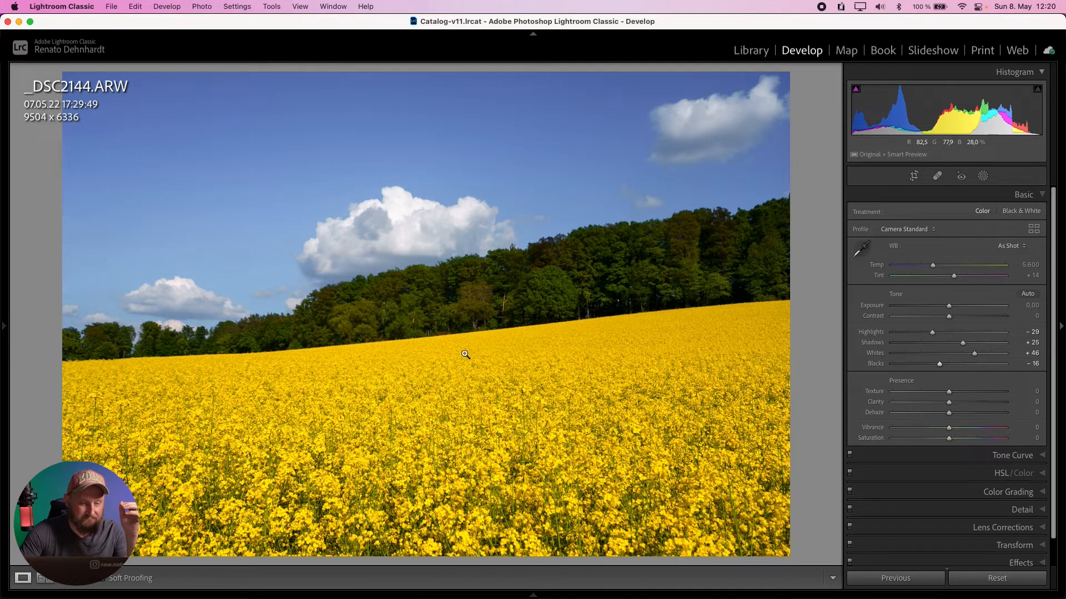
key("i")
key("i")
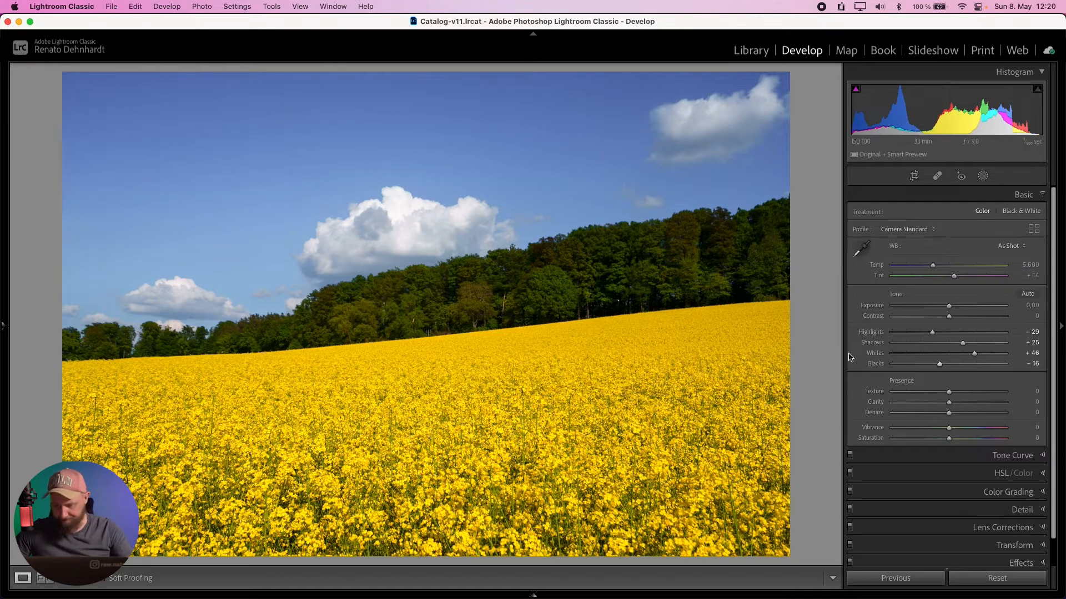
Set Texture to +19, Clarity to +12, Dehaze to +10, Vibrance to +19 and Saturation to −6
left_click_drag(948, 392, 956, 419)
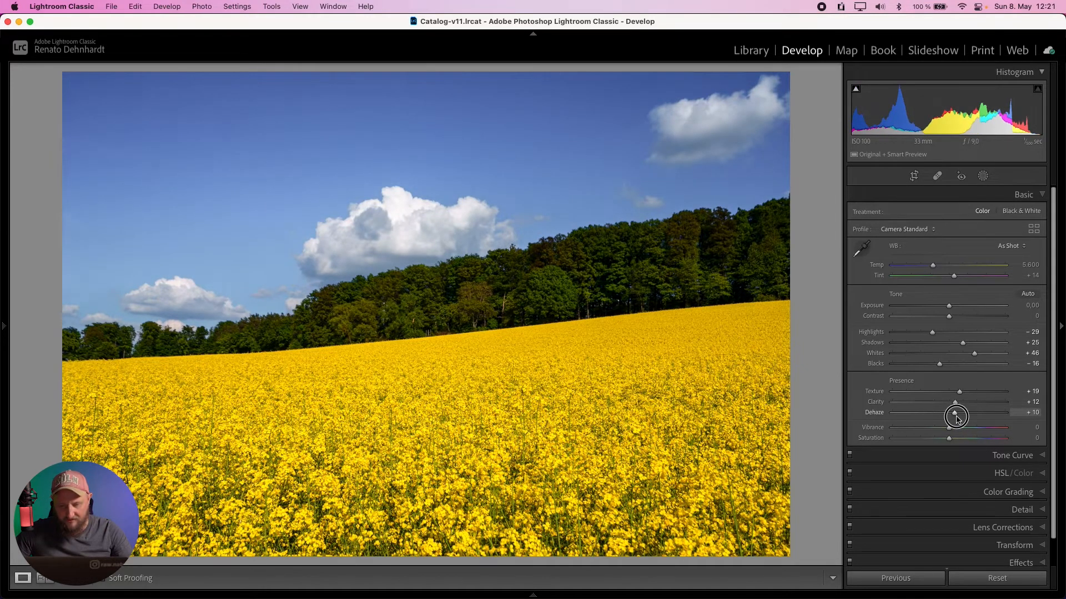
mouse_move(952, 428)
left_mouse_down()
mouse_move(963, 429)
mouse_move(946, 436)
left_mouse_up()
Shift the Yellow hue to −16 and lower the Blue luminance to −14 in the HSL adjustments
scroll(952, 441, "down", 1)
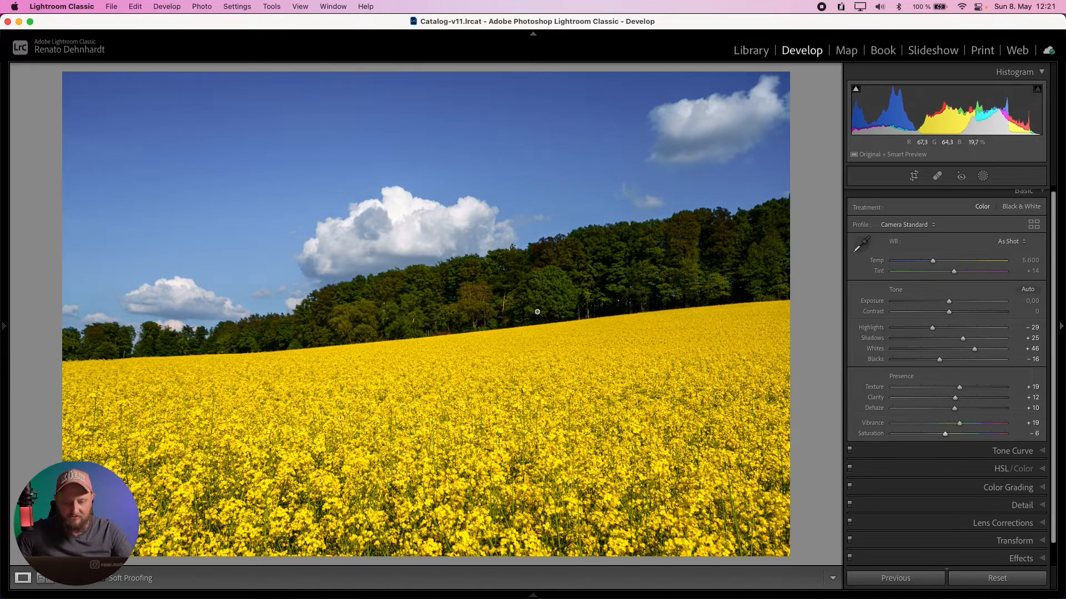
left_click(1004, 469)
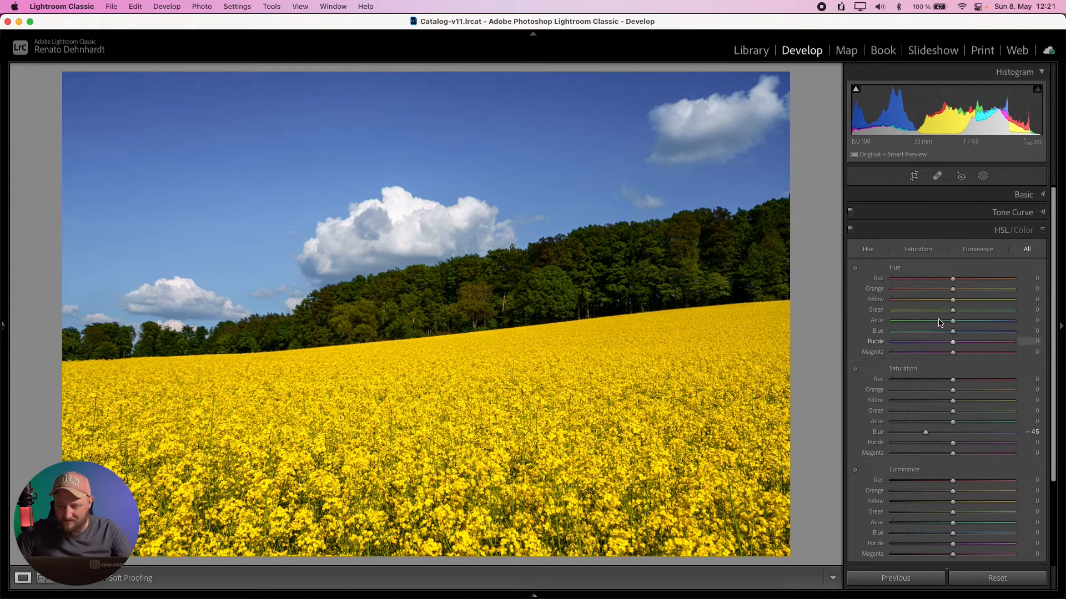
left_click_drag(953, 303, 946, 306)
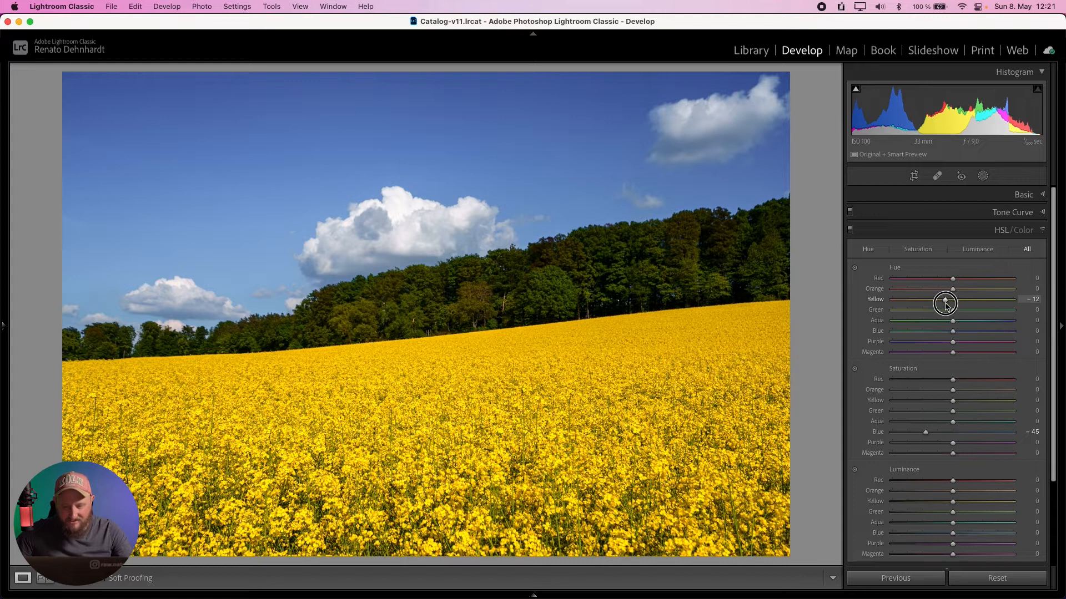
left_click_drag(946, 305, 959, 305)
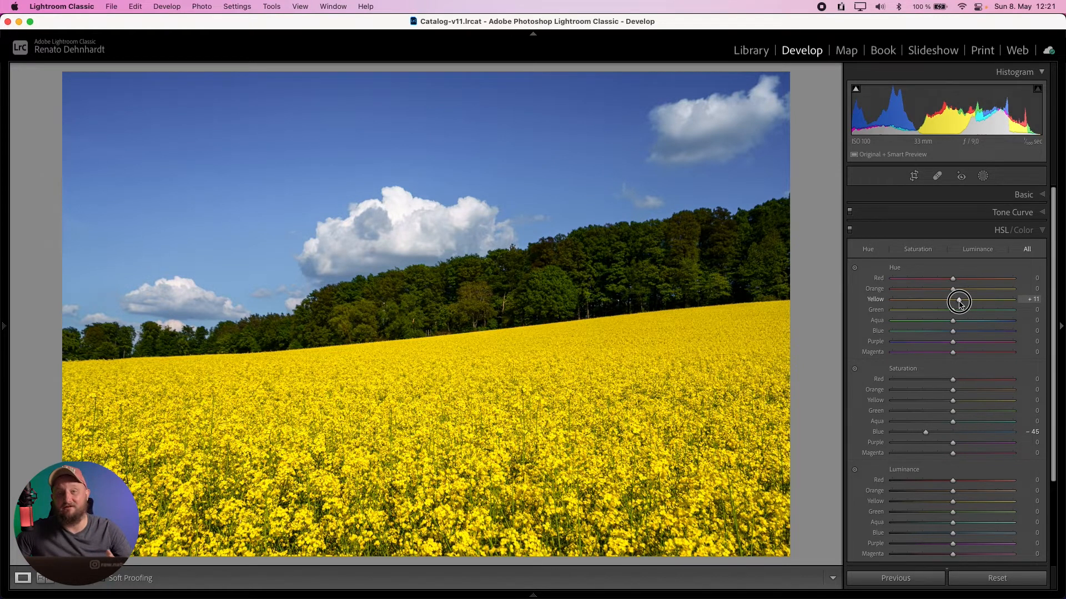
left_click_drag(959, 305, 953, 305)
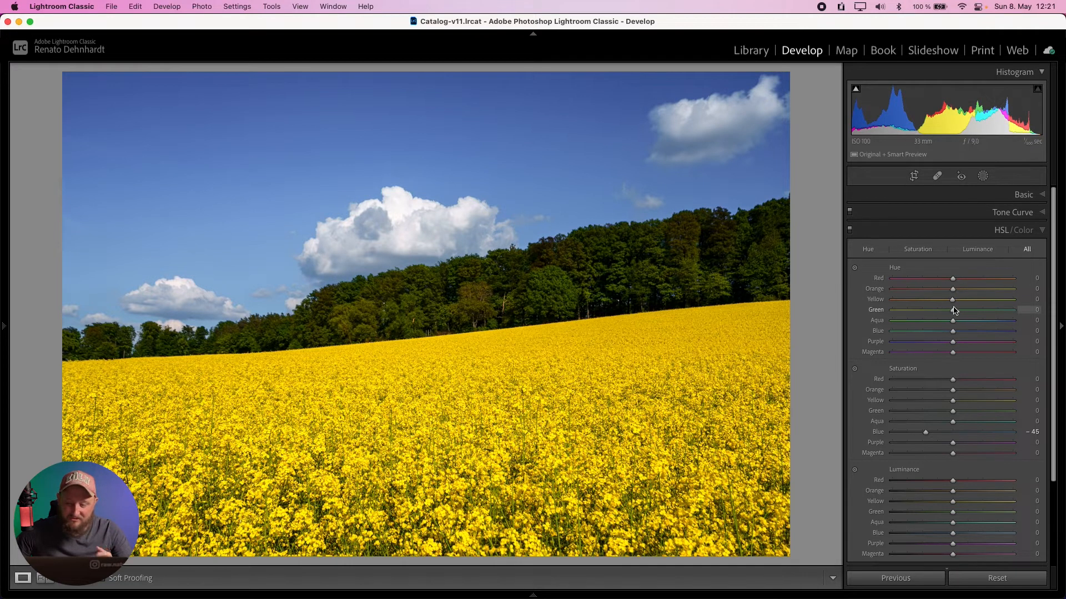
left_click_drag(953, 304, 943, 305)
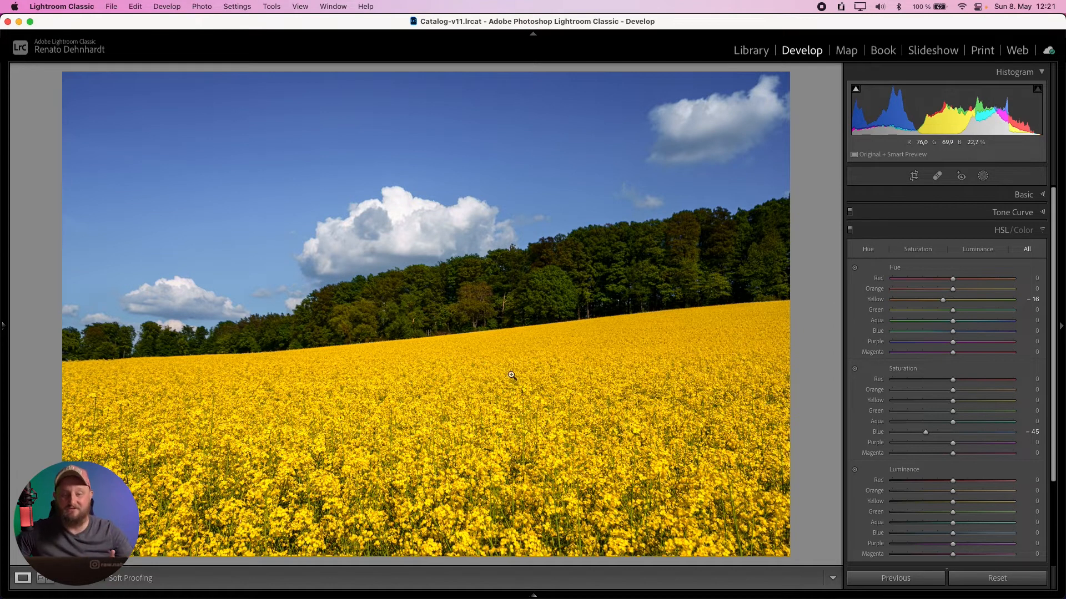
left_click_drag(952, 534, 945, 536)
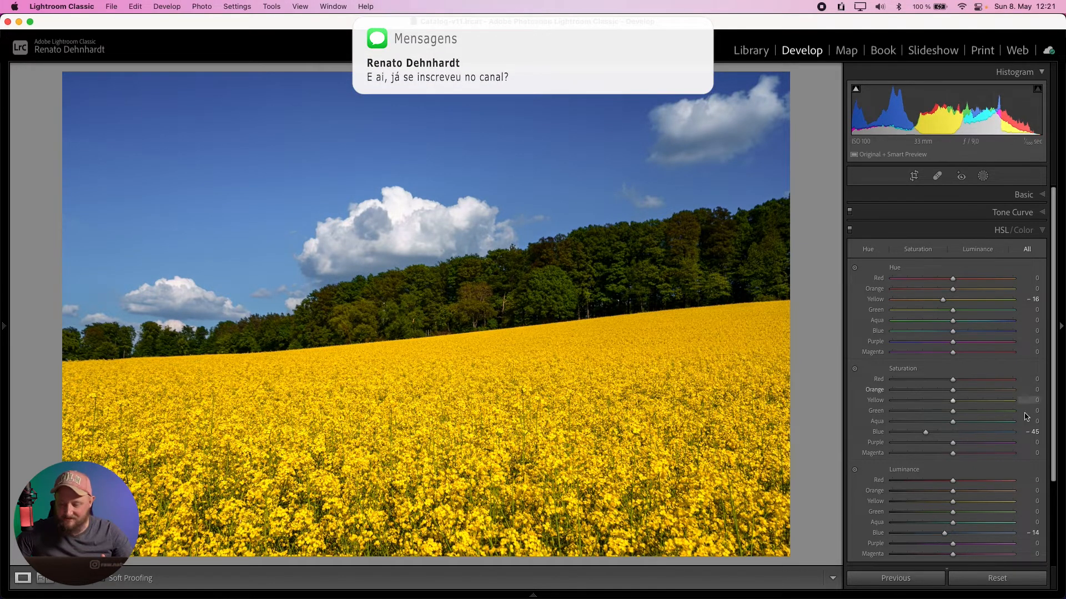
Color grade the shadows orange (about hue 40, saturation 34), the highlights slightly yellow-orange, and the midtones blue (hue 225, saturation 31)
scroll(994, 408, "down", 3)
left_click(1009, 460)
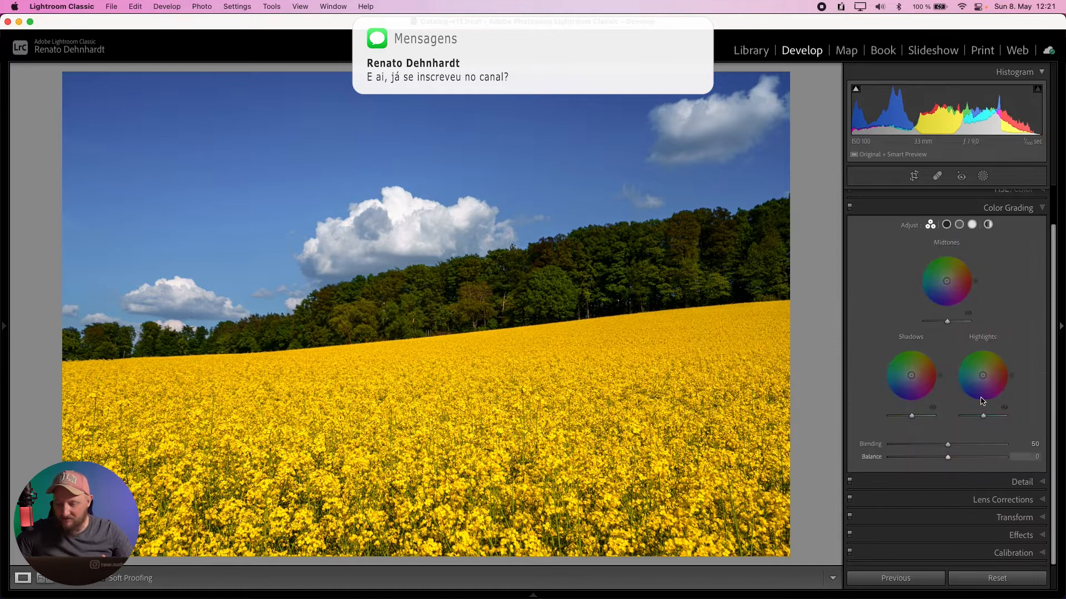
left_click_drag(908, 380, 917, 370)
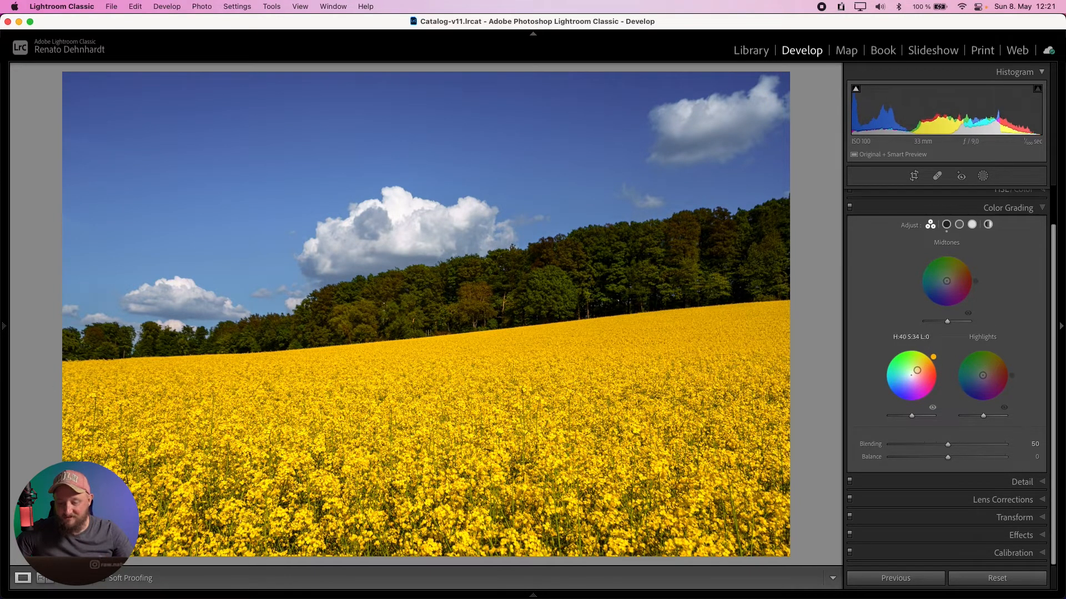
left_click_drag(918, 375, 918, 375)
left_click_drag(983, 375, 987, 371)
left_click_drag(946, 281, 943, 287)
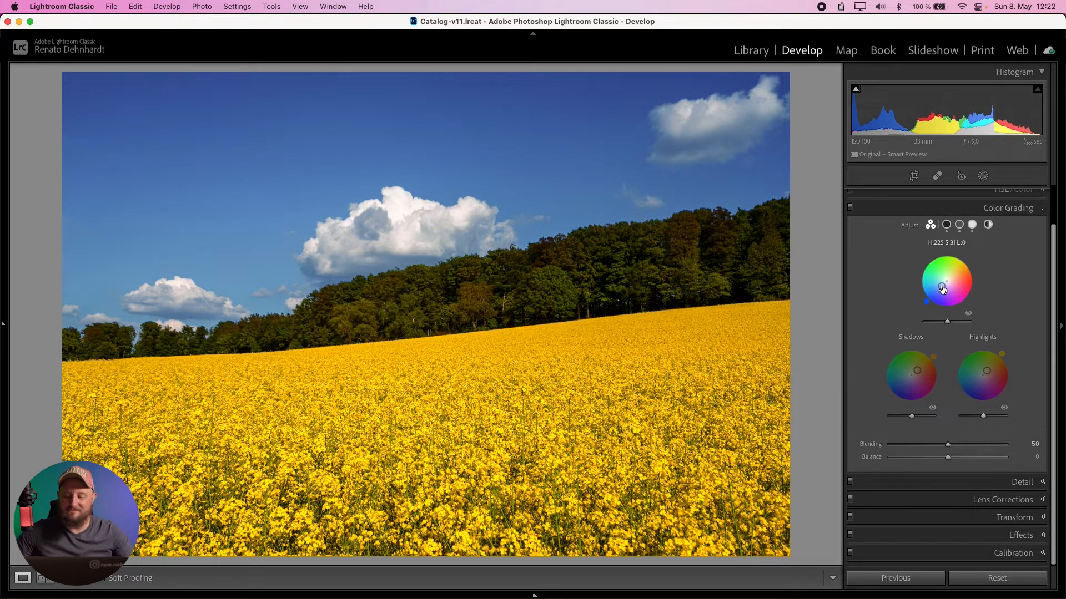
Sharpen the photo with Amount 80 and Masking 82
left_click(1022, 481)
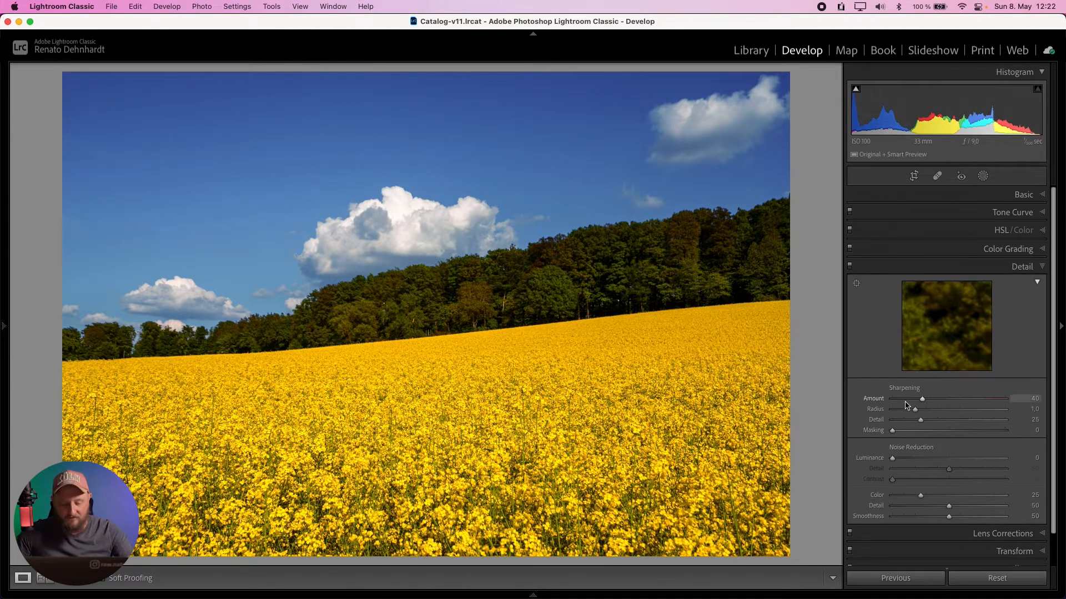
left_click_drag(892, 431, 962, 432)
left_click_drag(922, 402, 961, 431)
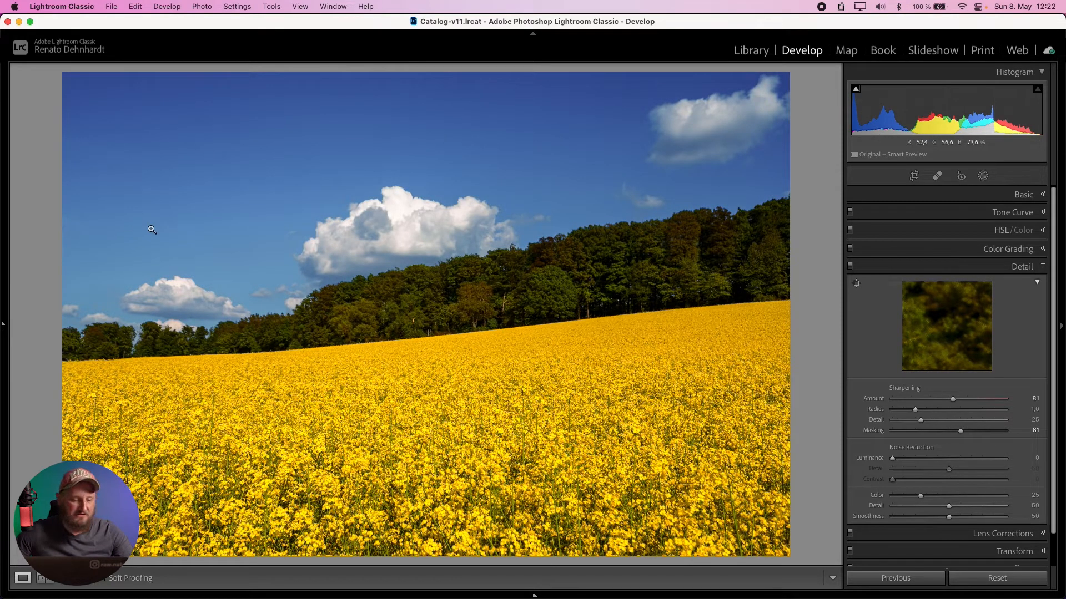
left_click(961, 432, "alt")
left_click_drag(960, 432, 984, 434)
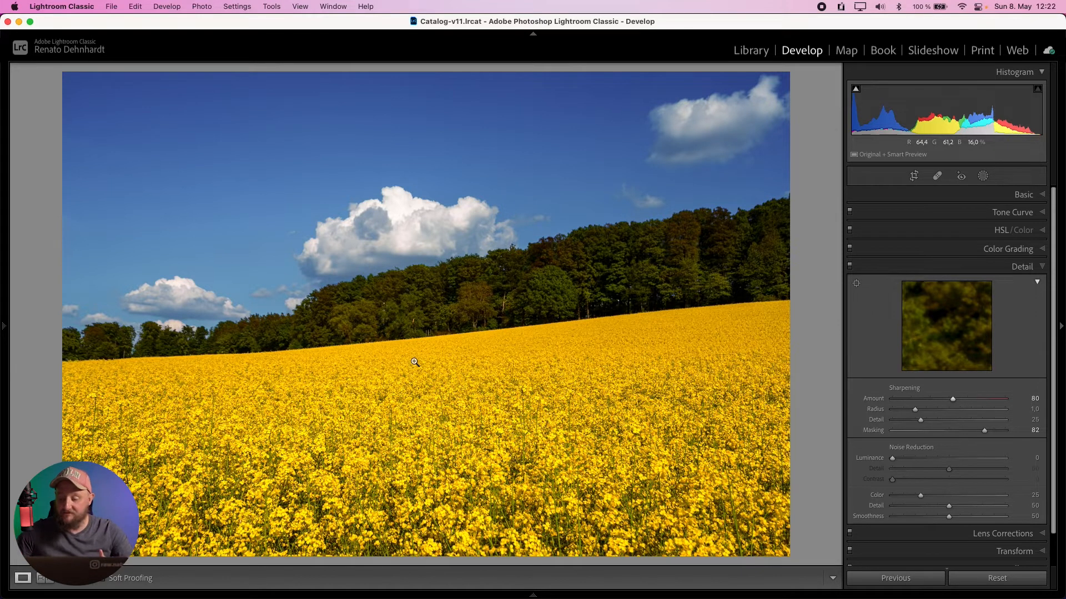
Compare the color-graded and sharpened photo with its original version
key("backslash")
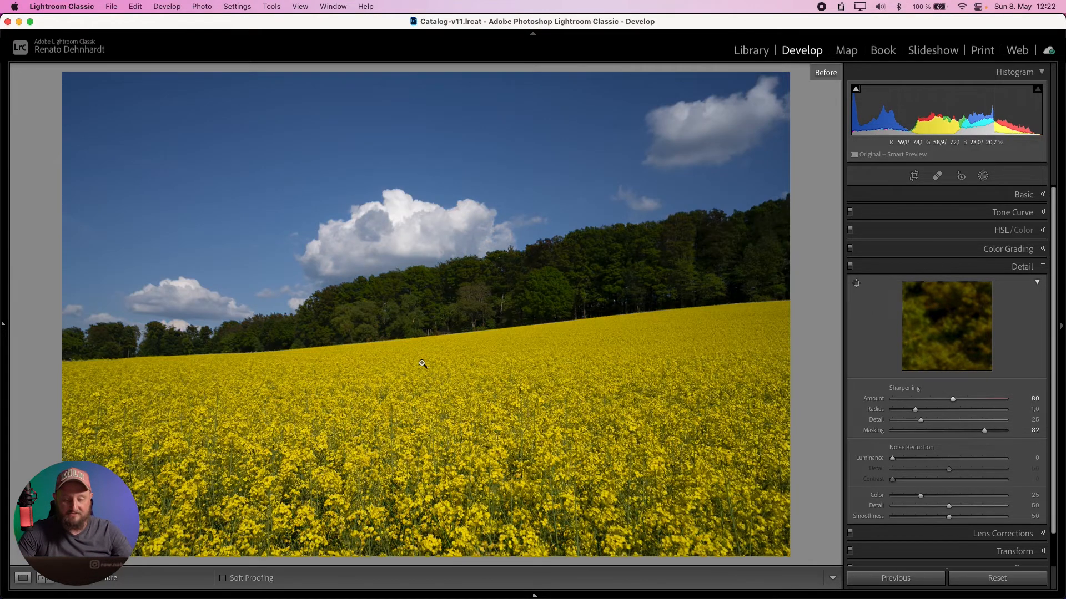
key("backslash")
key("backslash")
key("backslash")
scroll(905, 399, "down", 2)
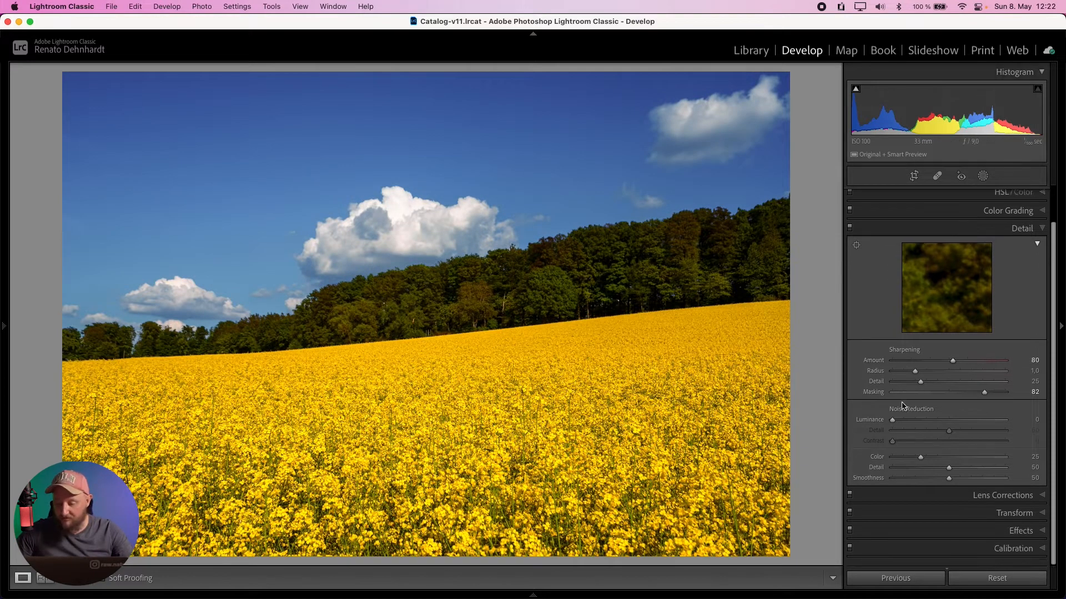
Add a linear gradient mask rising from the flower field toward the sky and set its Highlights to 29
key("shift+w")
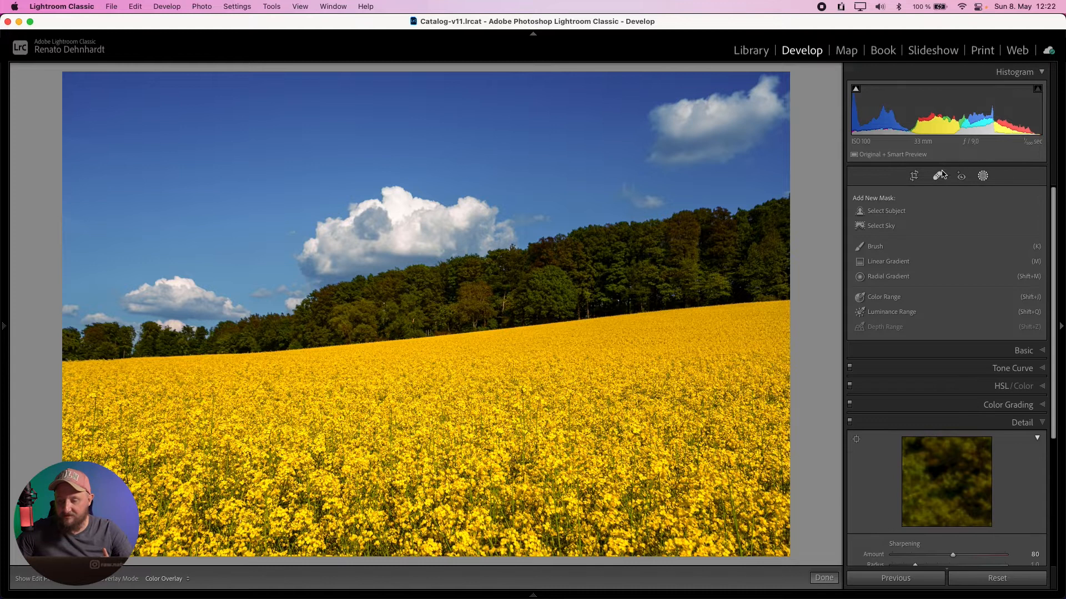
left_click(887, 261)
left_click_drag(555, 502, 533, 242)
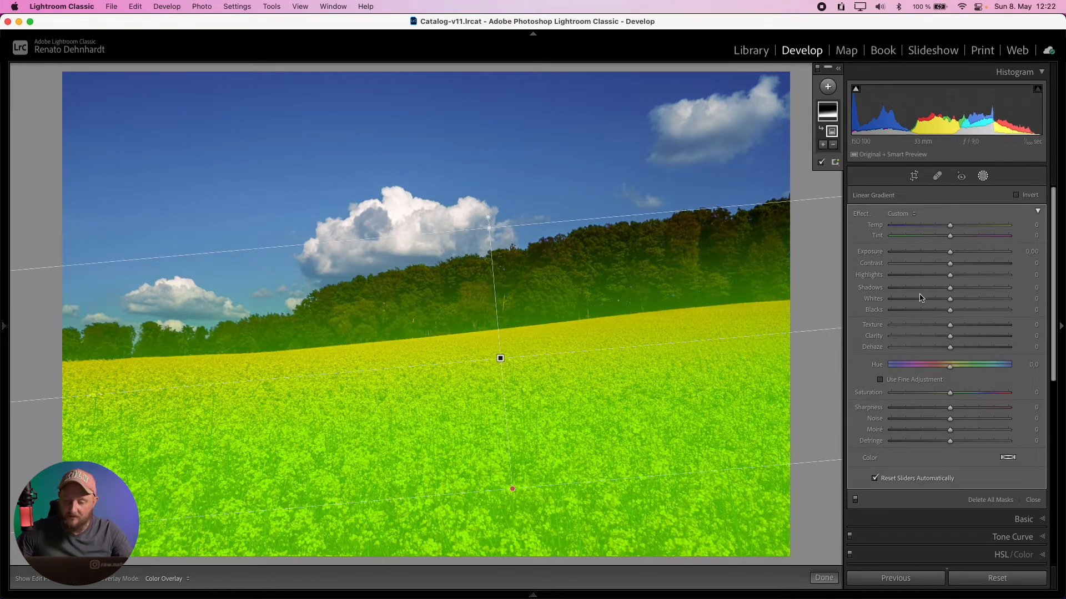
left_click_drag(955, 281, 967, 282)
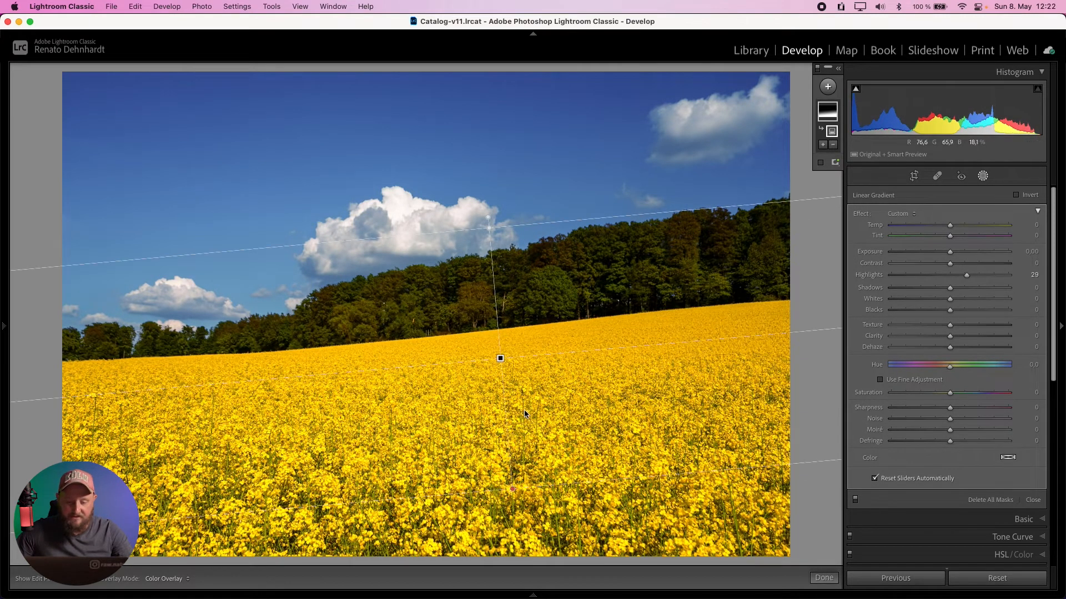
Narrow the field's linear gradient and center it along the upper edge of the flower field
left_click_drag(502, 359, 481, 370)
left_click_drag(474, 248, 470, 332)
left_click_drag(485, 411, 478, 340)
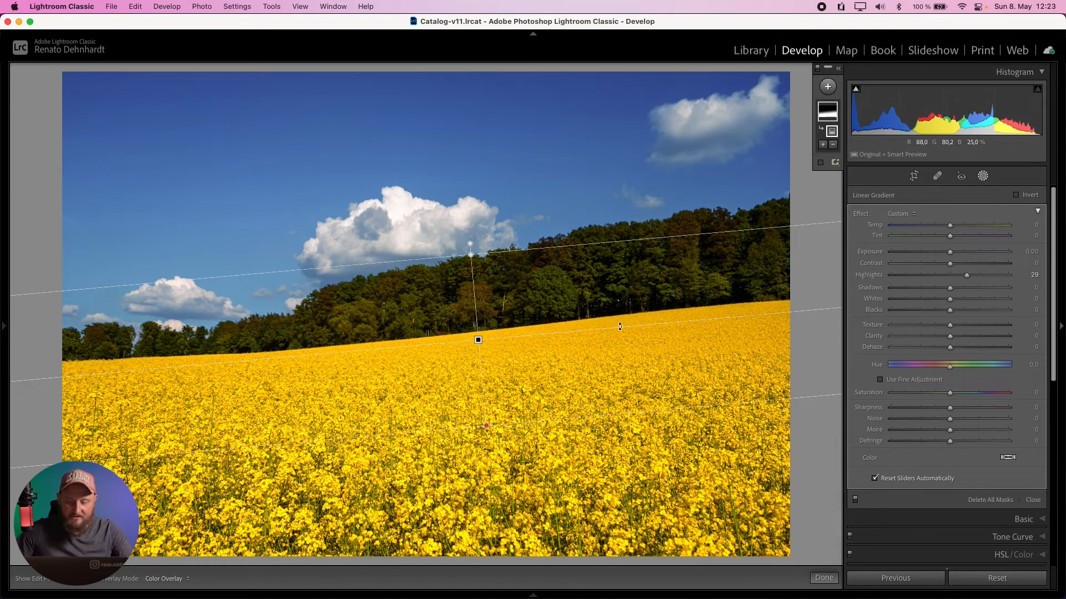
Add a second linear gradient mask over the sky with Exposure −0.41 and Temp −8
left_click(828, 89)
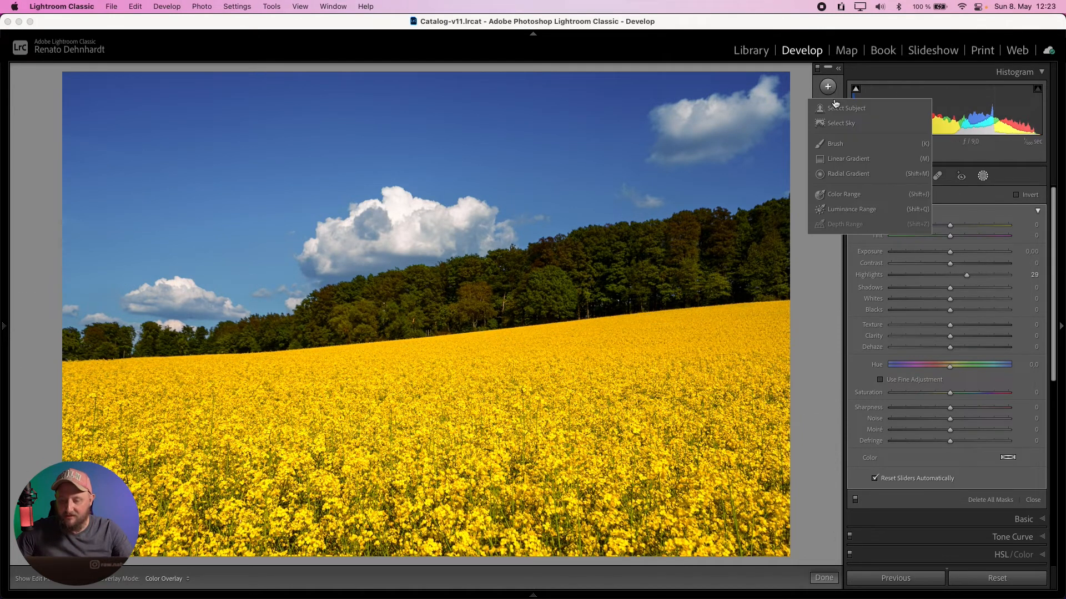
left_click(840, 158)
left_click_drag(349, 145, 383, 327)
left_click_drag(948, 252, 944, 256)
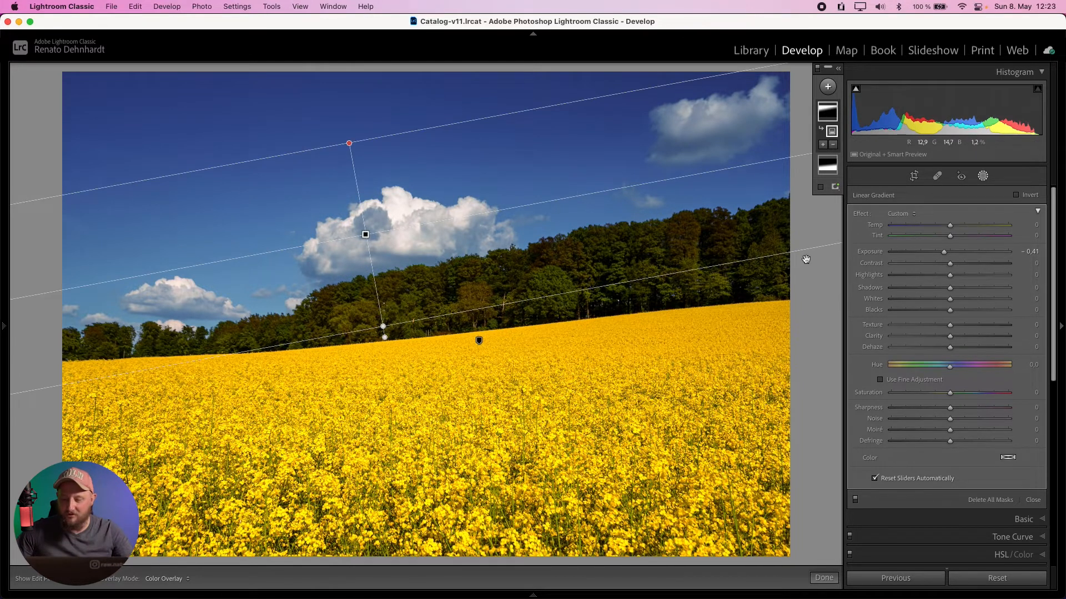
left_click_drag(950, 228, 945, 232)
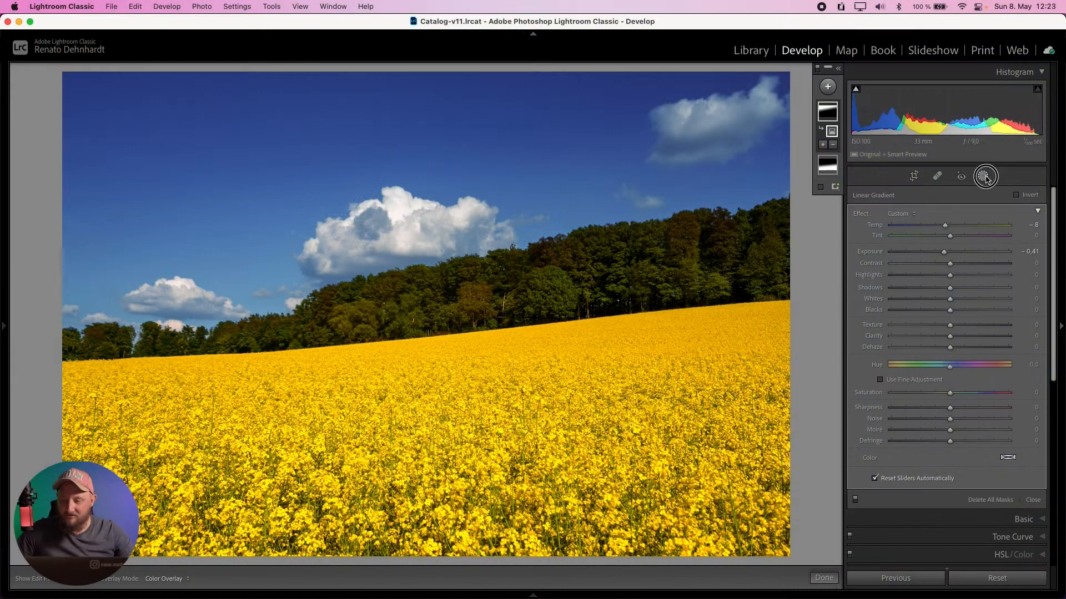
left_click(977, 179)
left_click(977, 179)
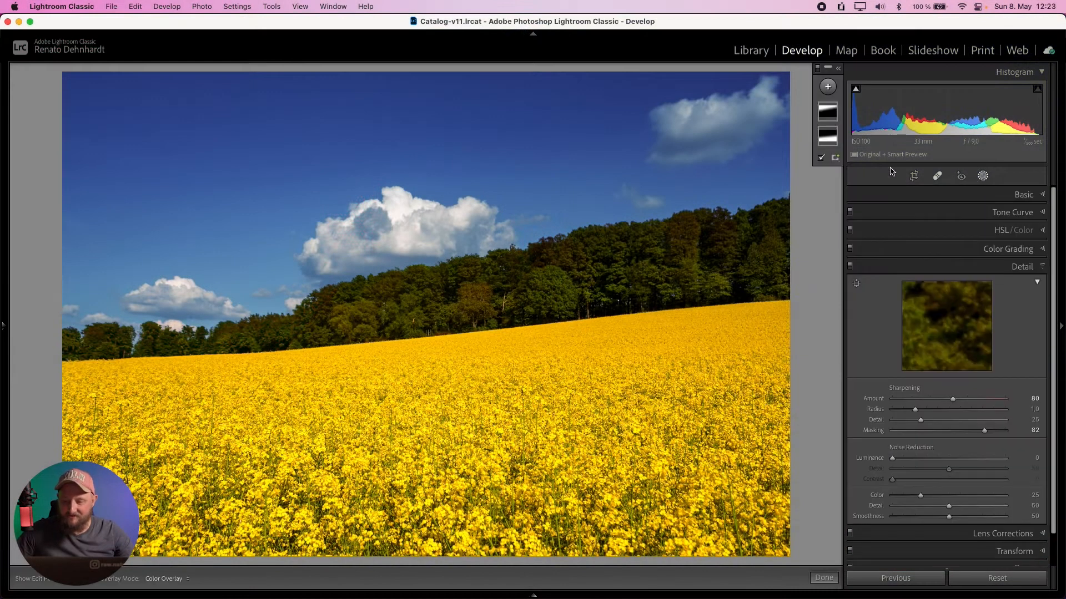
Add a radial gradient mask over the tree line, set Exposure to 0.27 and Highlights to −31, and raise its Clarity
left_click(828, 87)
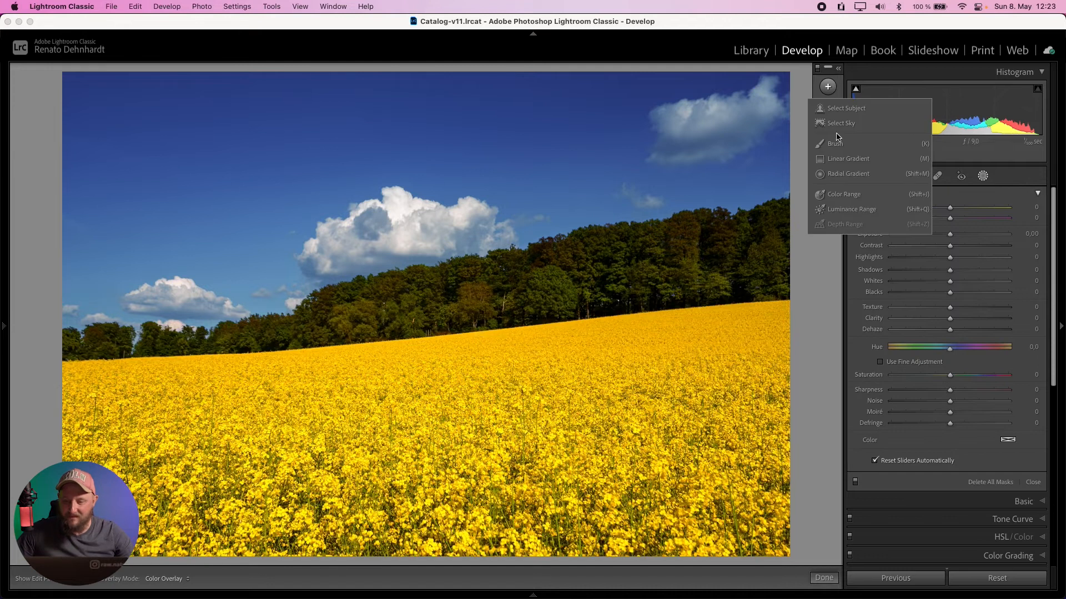
left_click(848, 174)
left_click_drag(736, 247, 327, 322)
left_click_drag(482, 277, 403, 365)
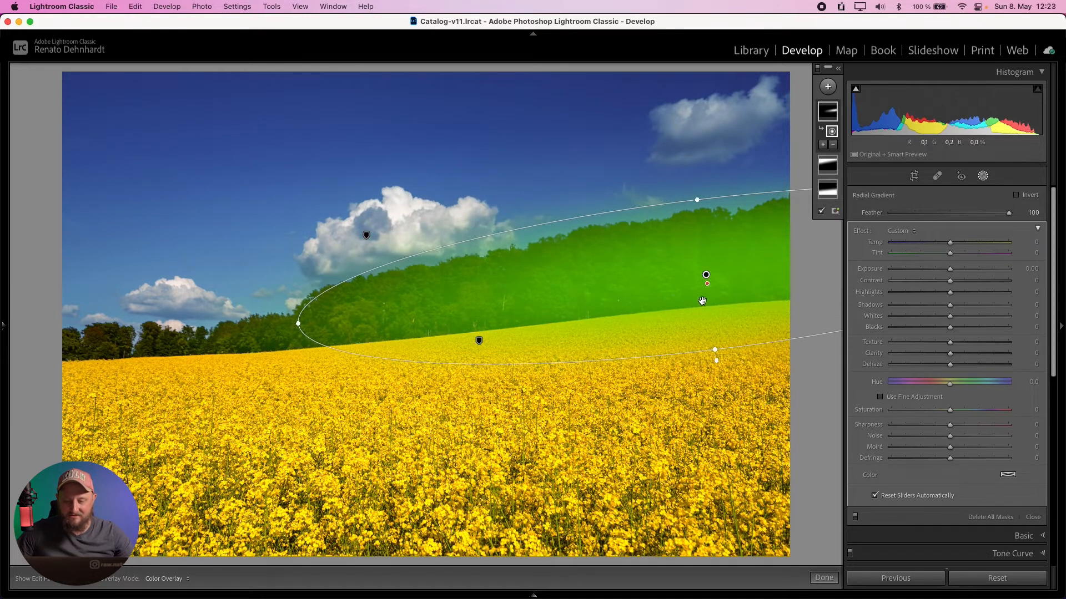
left_click_drag(707, 273, 587, 283)
left_click_drag(949, 269, 931, 292)
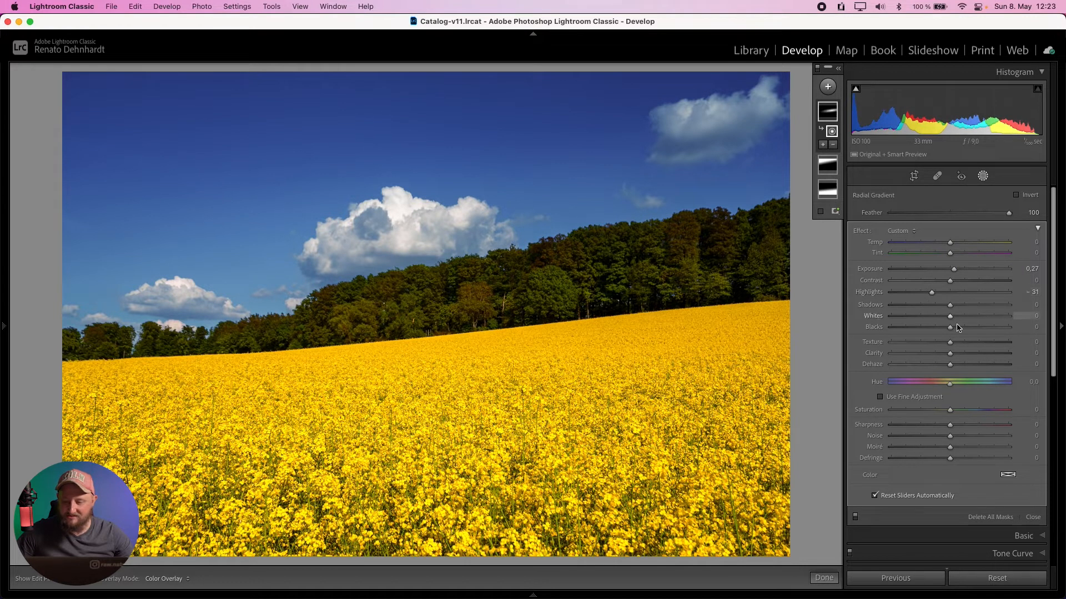
left_click_drag(950, 353, 968, 357)
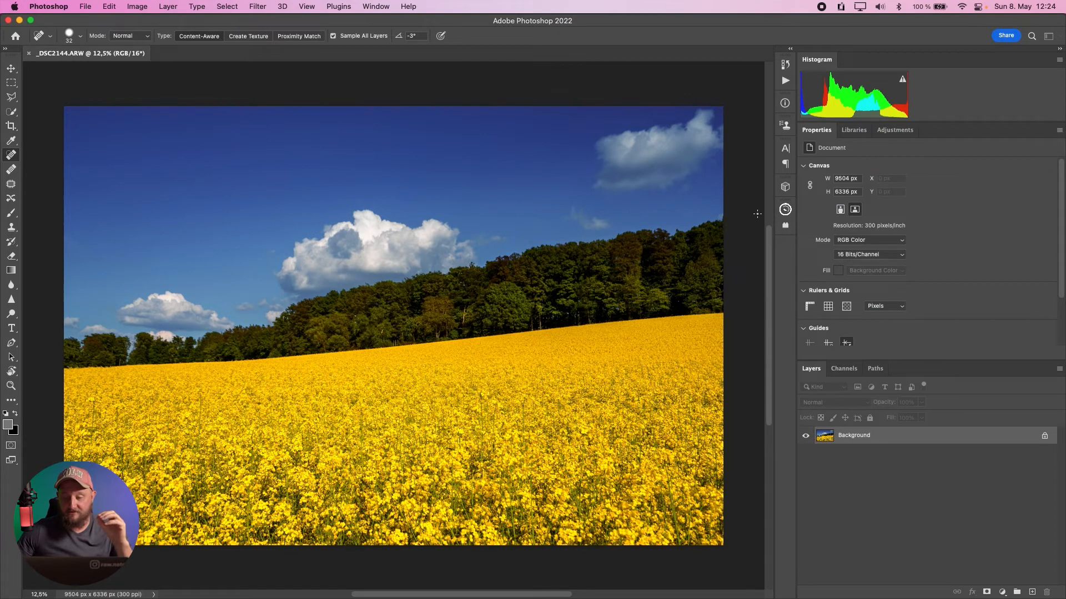
Apply the Pro Panel's Lux filter to the photo
left_click(785, 210)
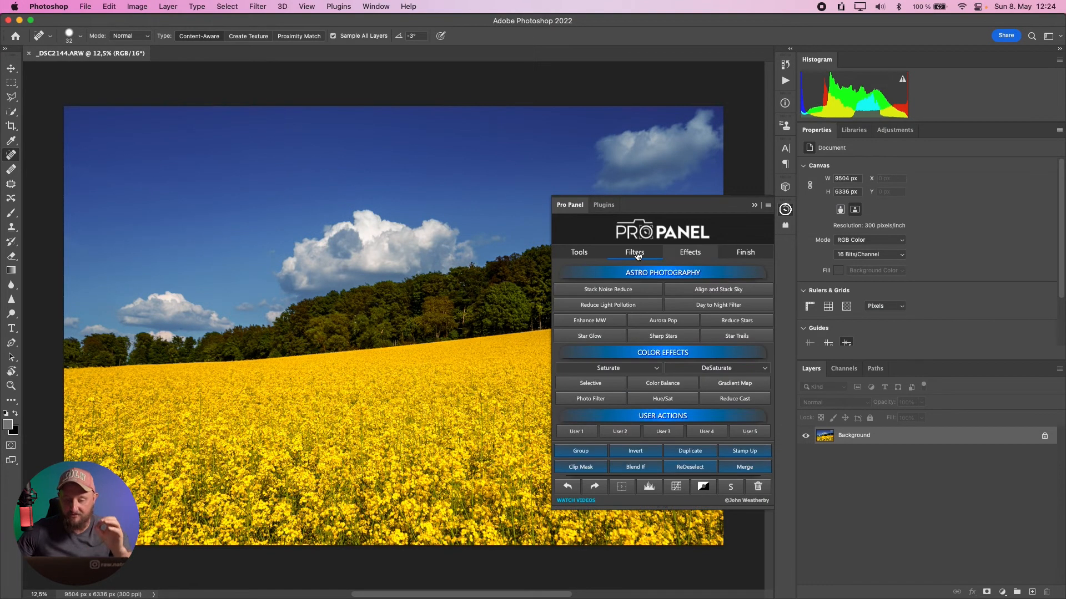
left_click(637, 255)
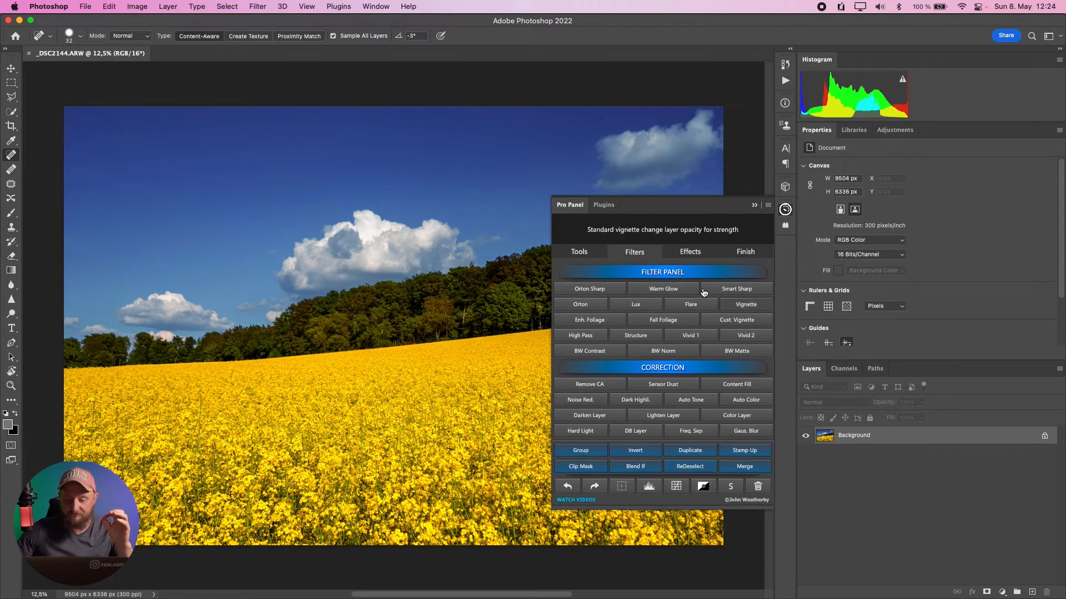
left_click(622, 304)
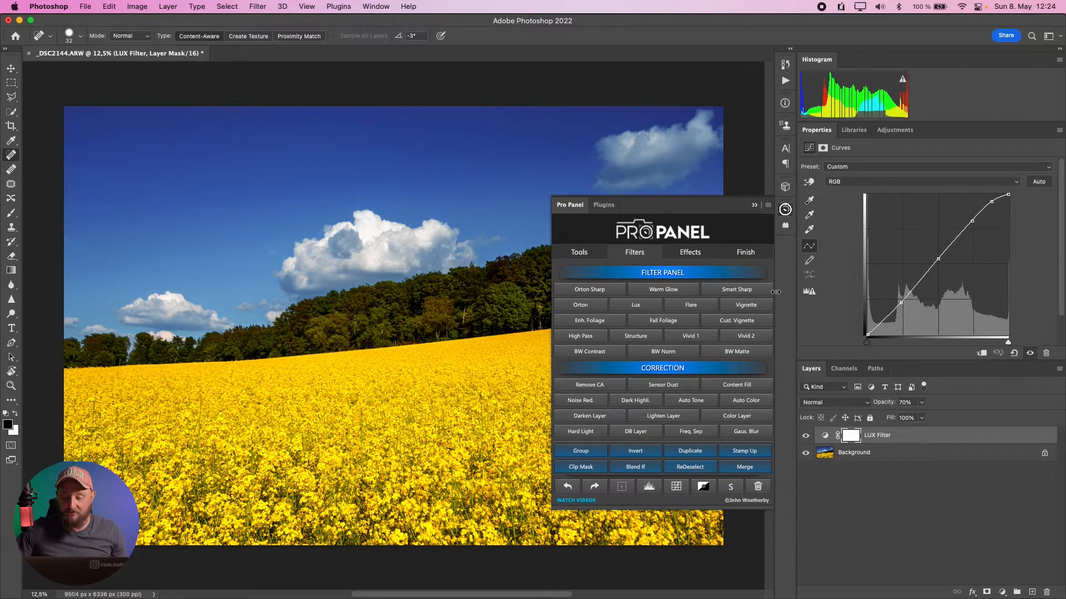
left_click(755, 206)
Compare the photo with and without the LUX Filter layer
left_click(805, 438)
left_click(806, 438)
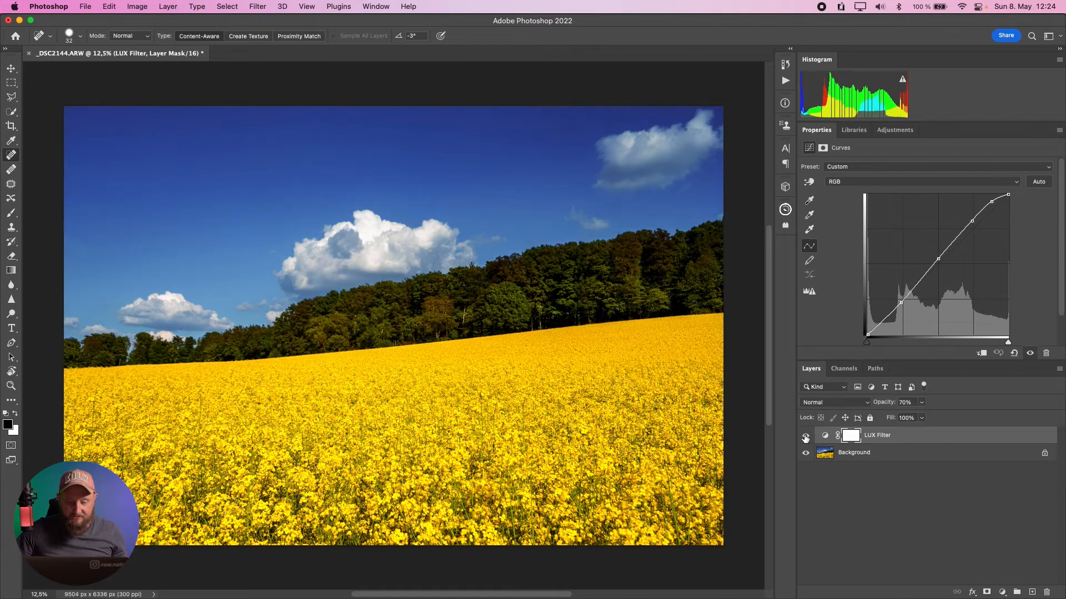
left_click(806, 438)
left_click(805, 438)
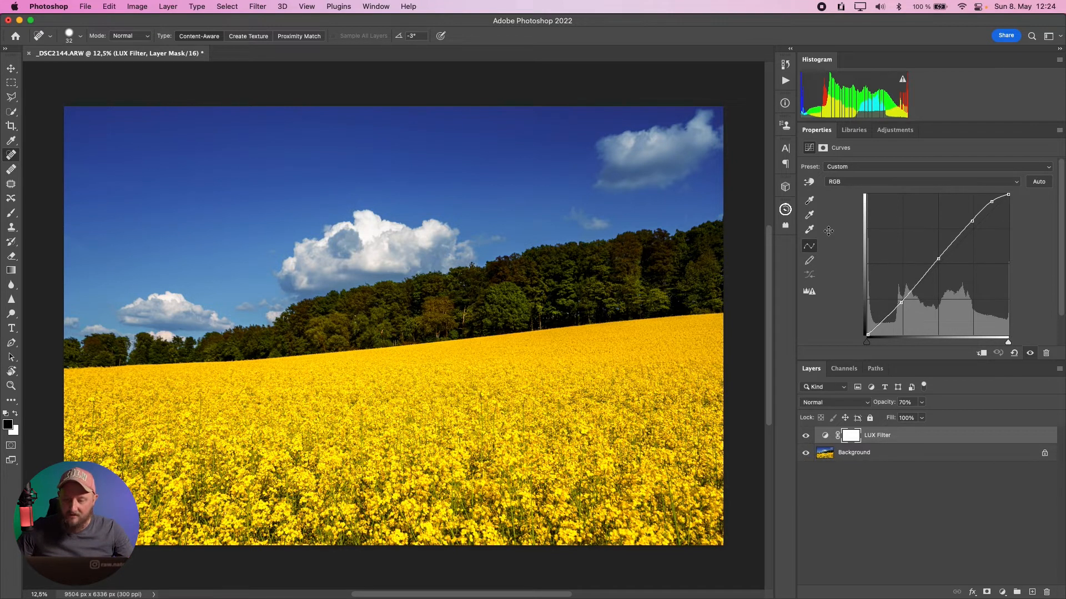
Run the Pro Panel's Orton Sharp filter and accept its Gaussian Blur with a radius of 59 pixels
left_click(785, 210)
left_click(581, 290)
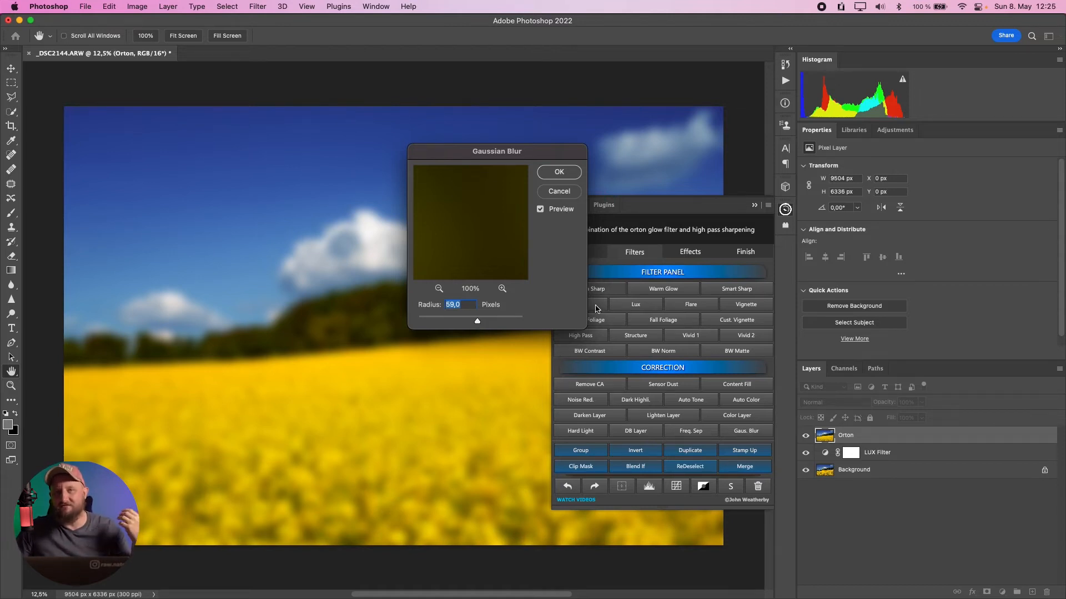
left_click_drag(478, 326, 472, 321)
left_click(559, 172)
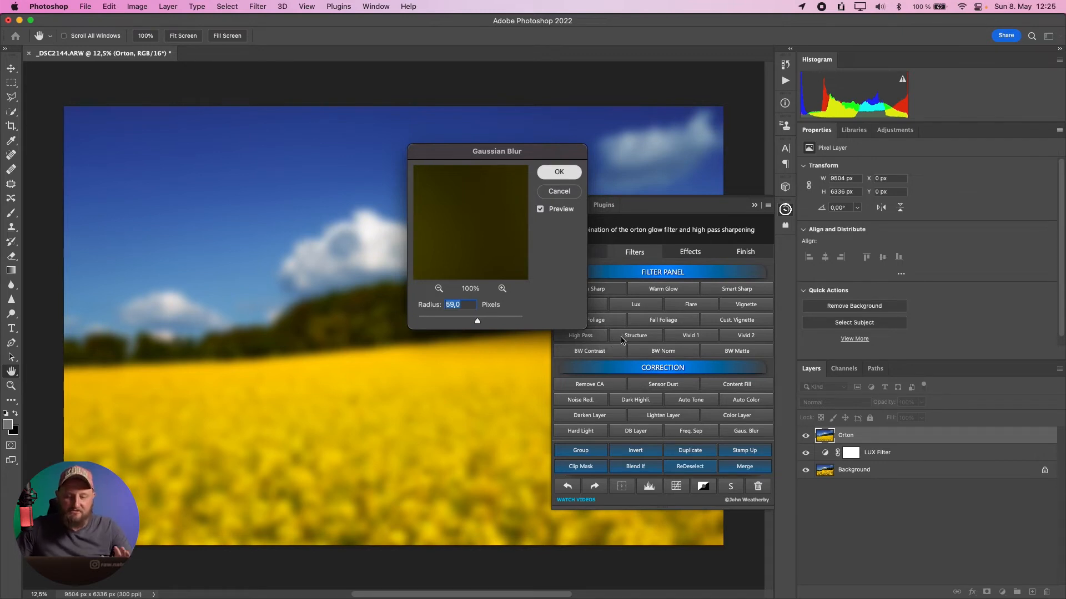
left_click(648, 204)
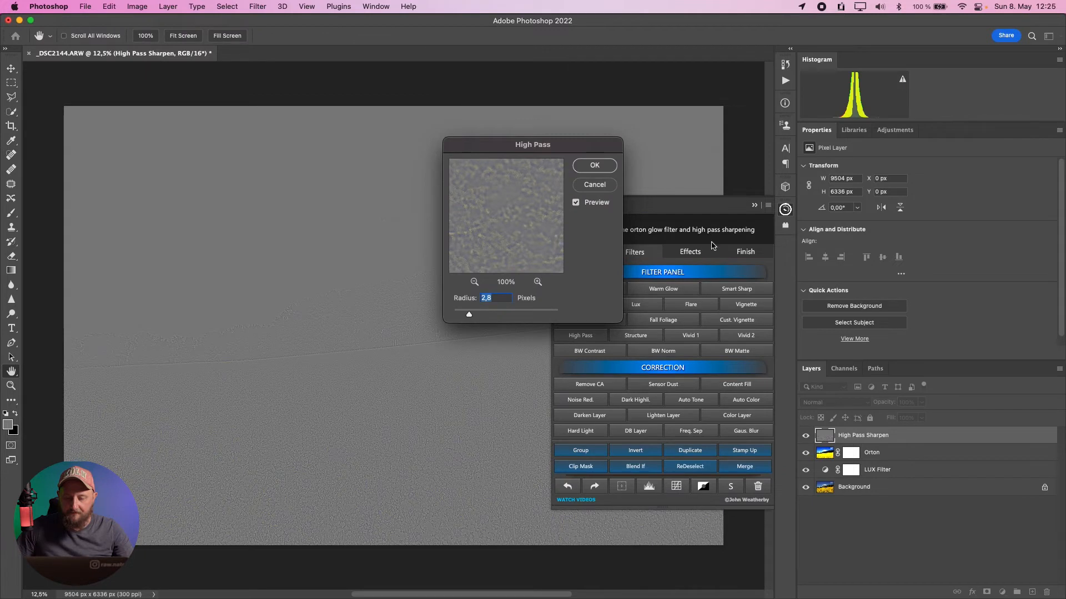
Complete the Orton Sharp filter with a High Pass radius of 1.3 pixels
left_click_drag(540, 149, 568, 162)
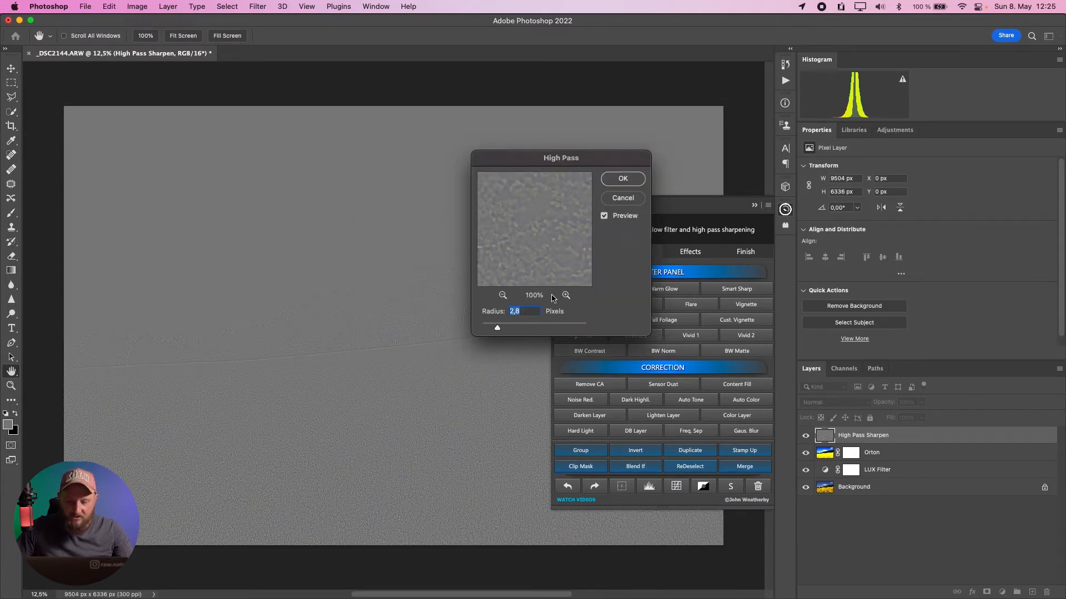
left_click_drag(501, 331, 487, 334)
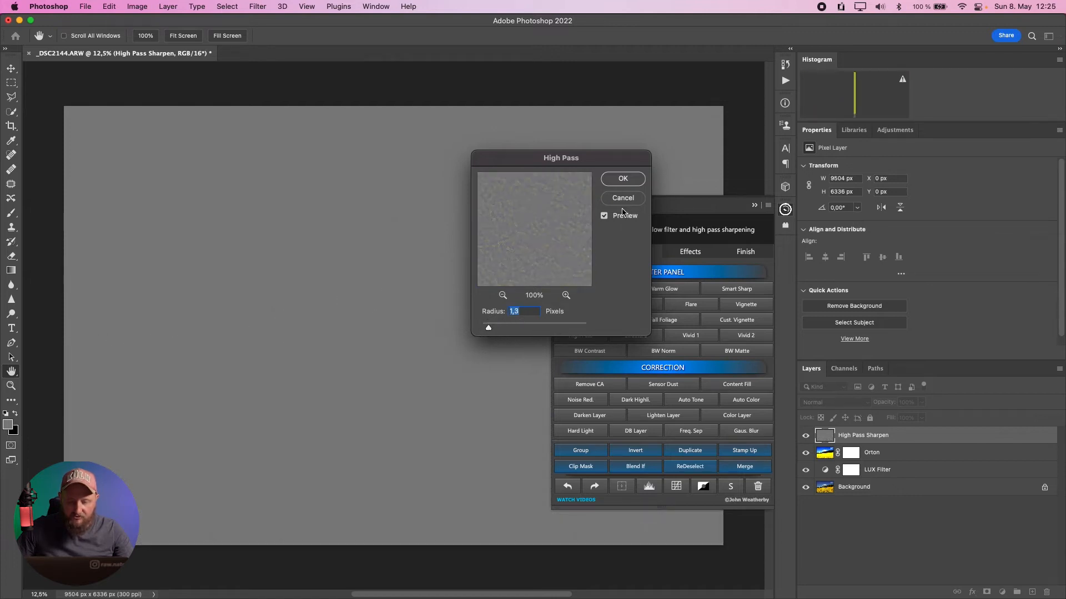
left_click(623, 178)
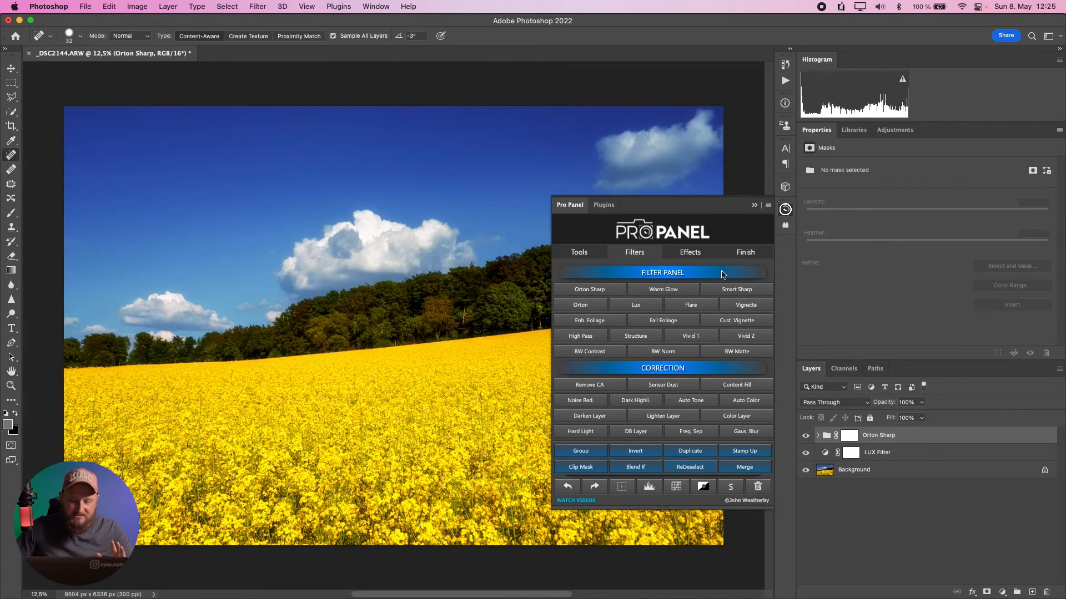
left_click(754, 206)
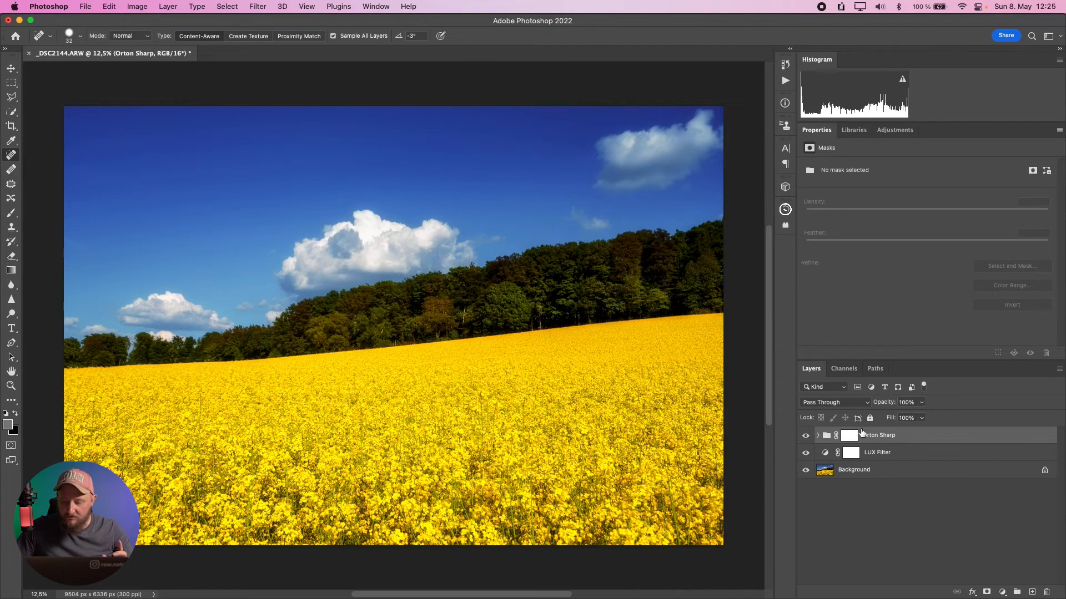
Compare the photo with and without the Orton Sharp group
left_click(805, 436)
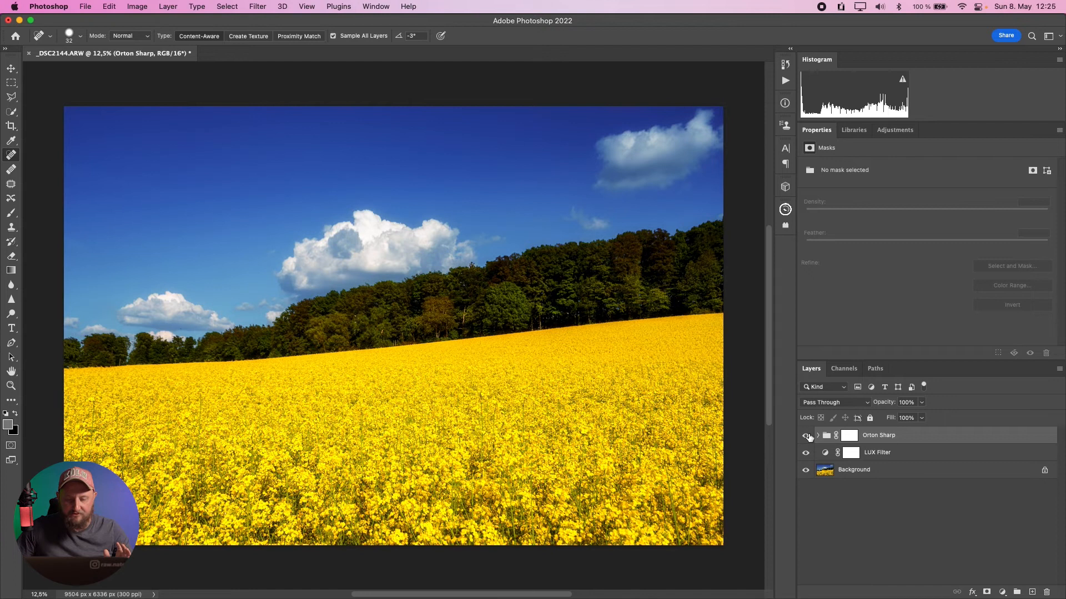
left_click(805, 436)
left_click(806, 436)
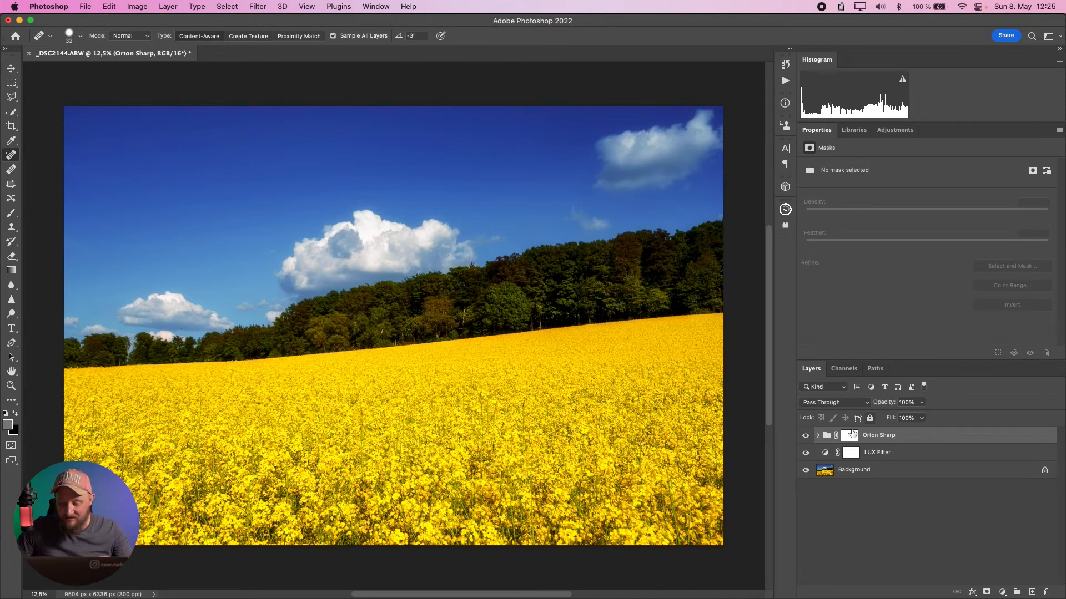
Restrict the Orton layer to the bright areas by applying the Pro Panel's L2 luminosity mask to its layer mask
left_click(818, 436)
left_click(892, 471)
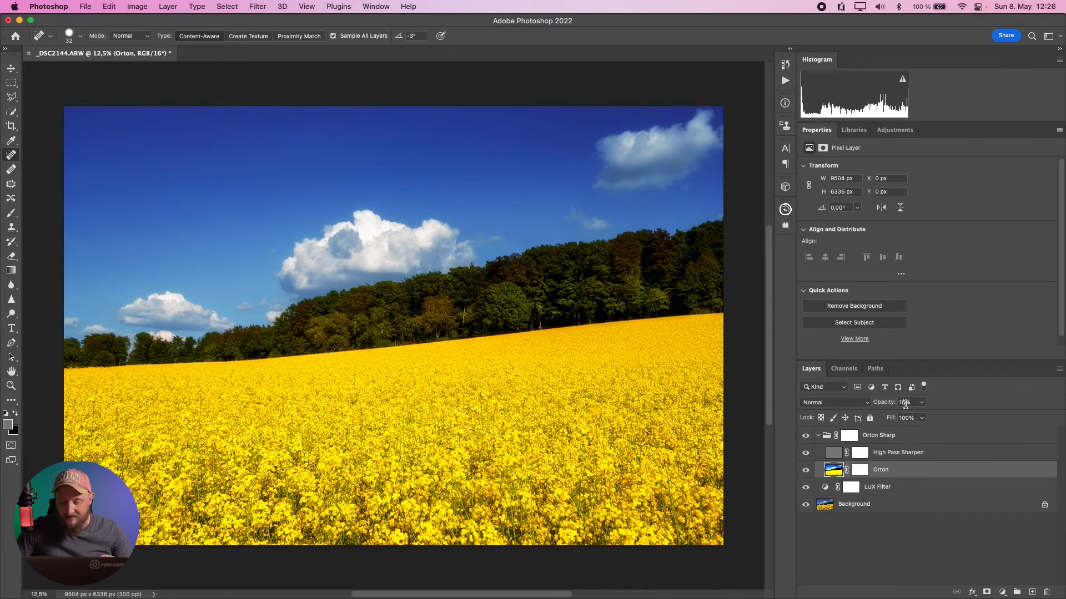
left_click(862, 470)
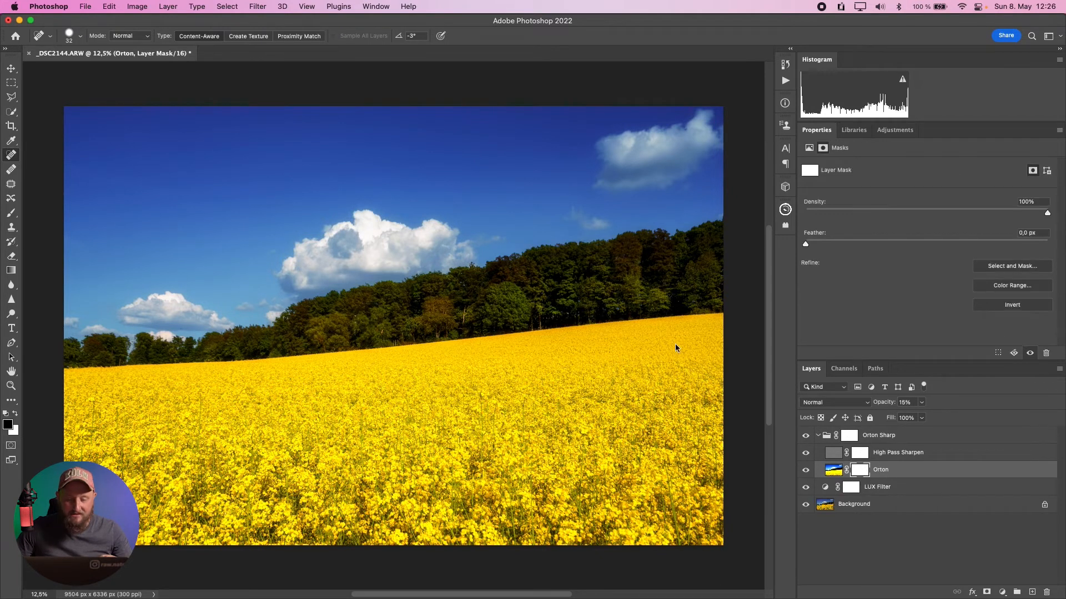
left_click(785, 210)
left_click(608, 251)
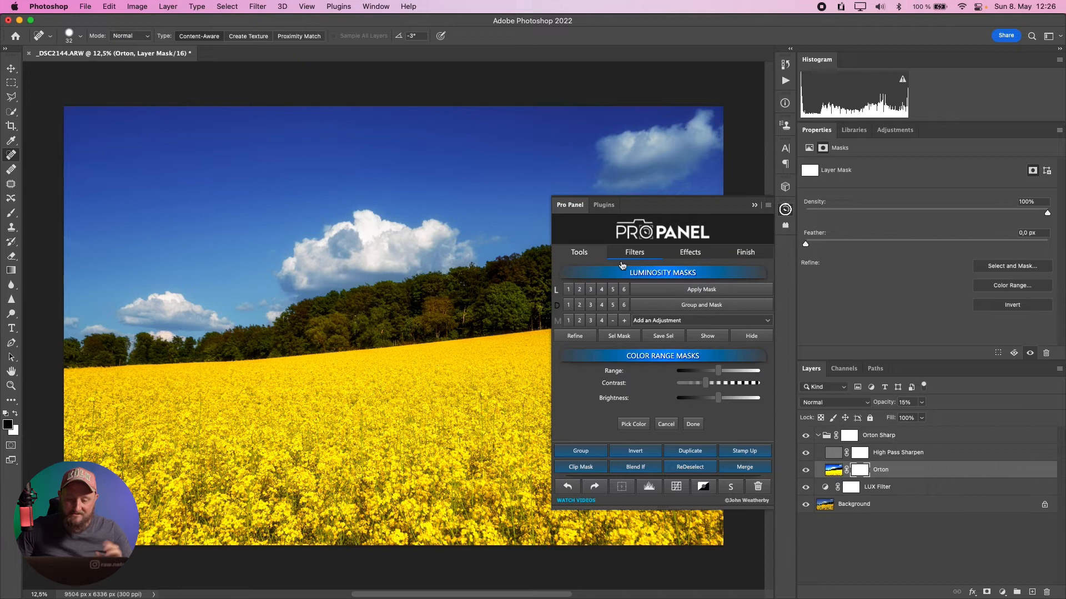
left_click(579, 290)
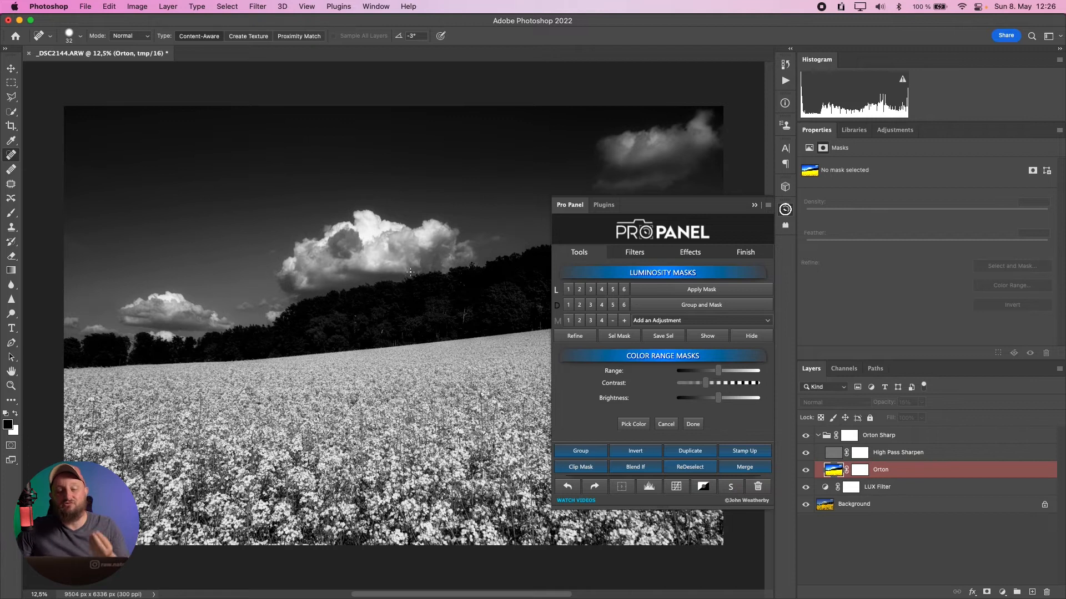
left_click(694, 289)
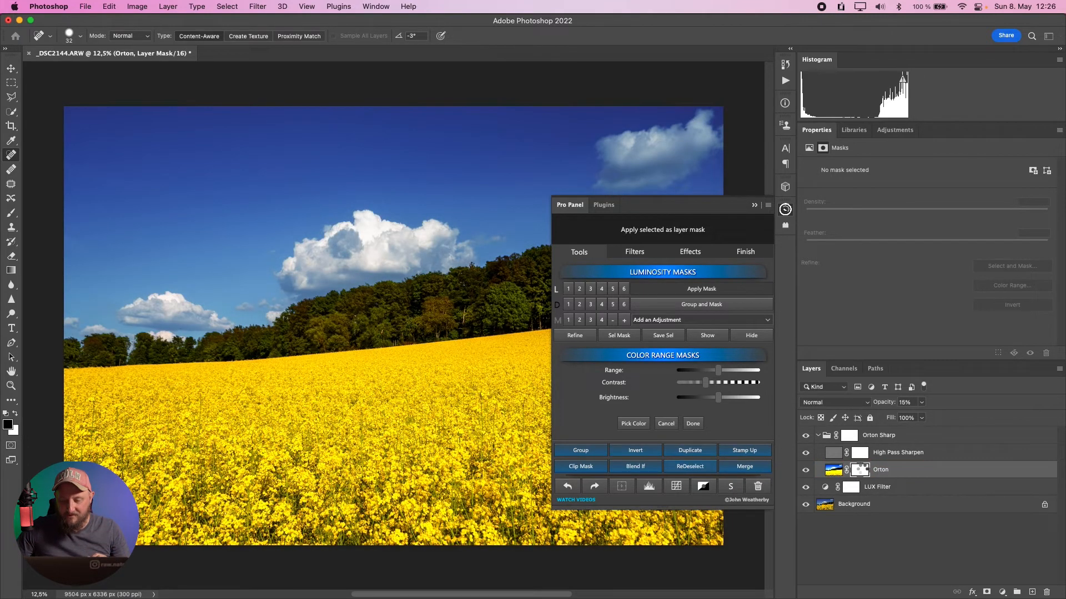
left_click(753, 205)
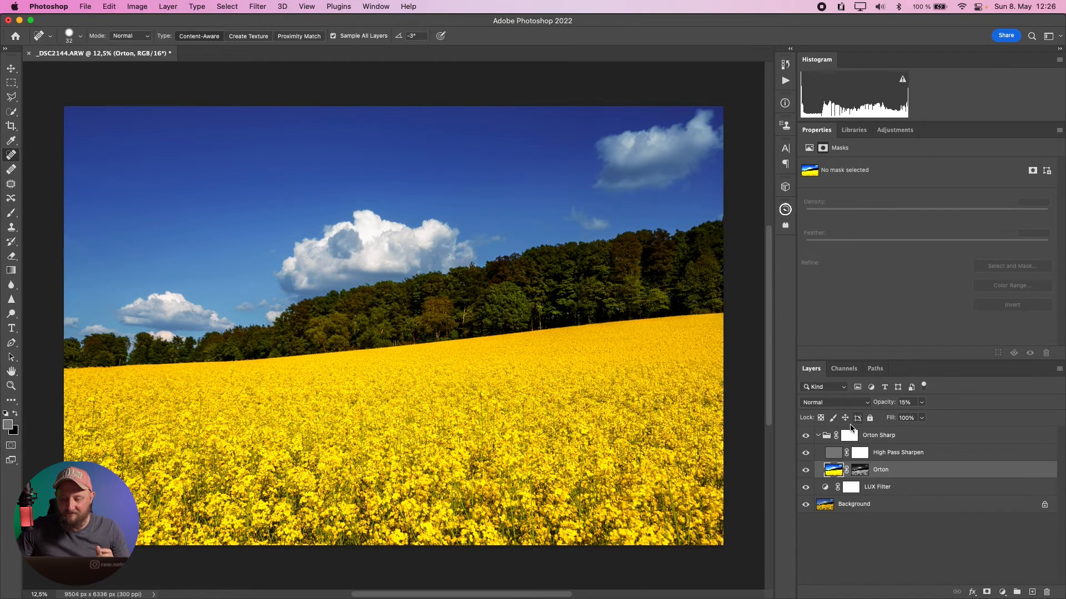
Compare the photo with and without the masked Orton layer, and collapse the Orton Sharp group
left_click(806, 470)
left_click(806, 470)
left_click(806, 470)
left_click(806, 470)
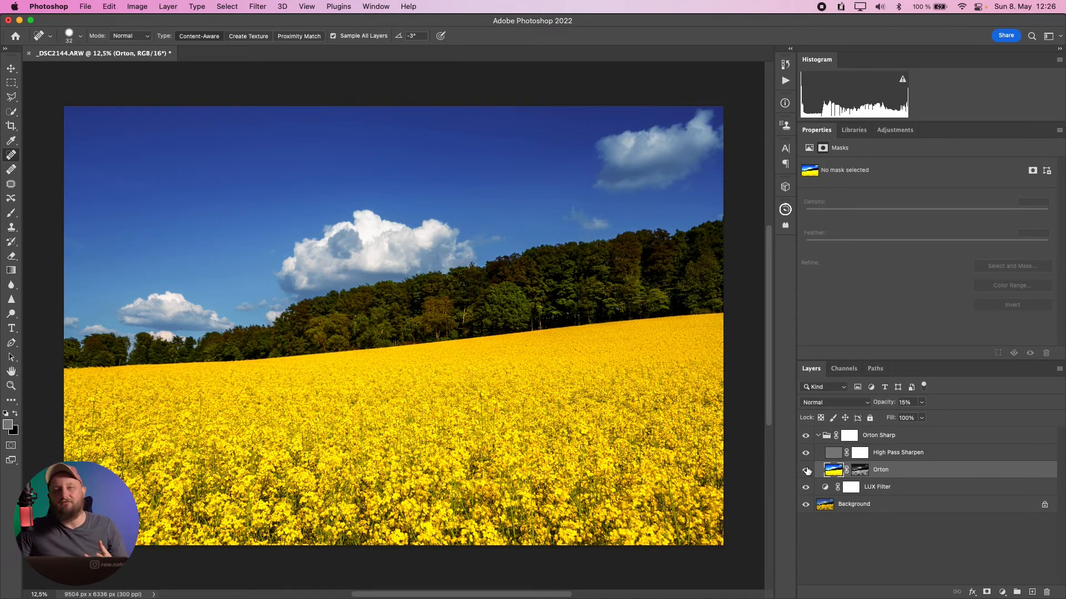
left_click(818, 437)
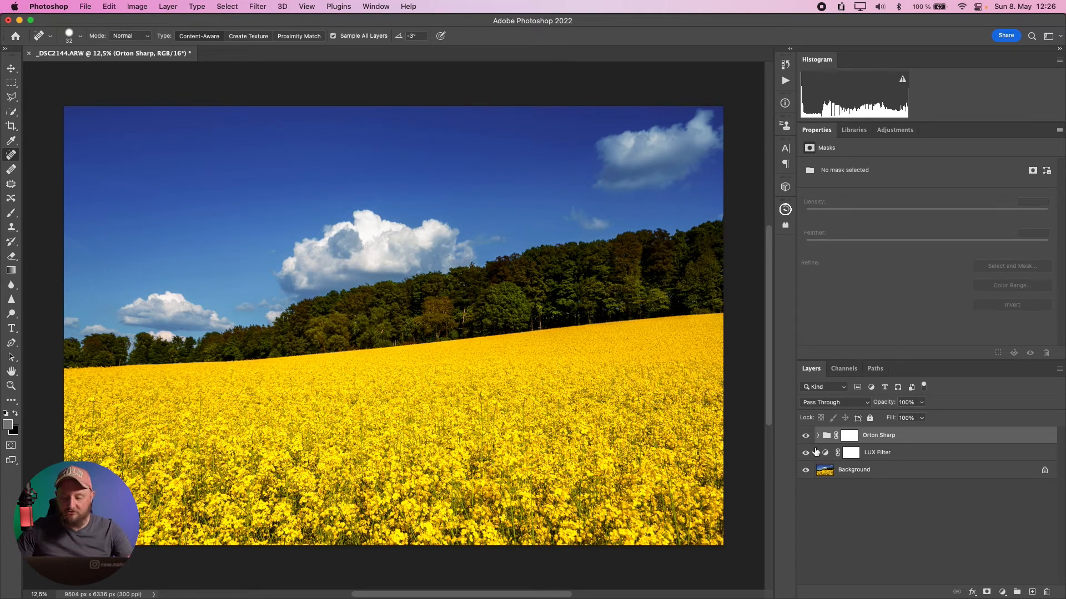
Compare the Background layer alone with the fully filtered photo
left_click(806, 471, "alt")
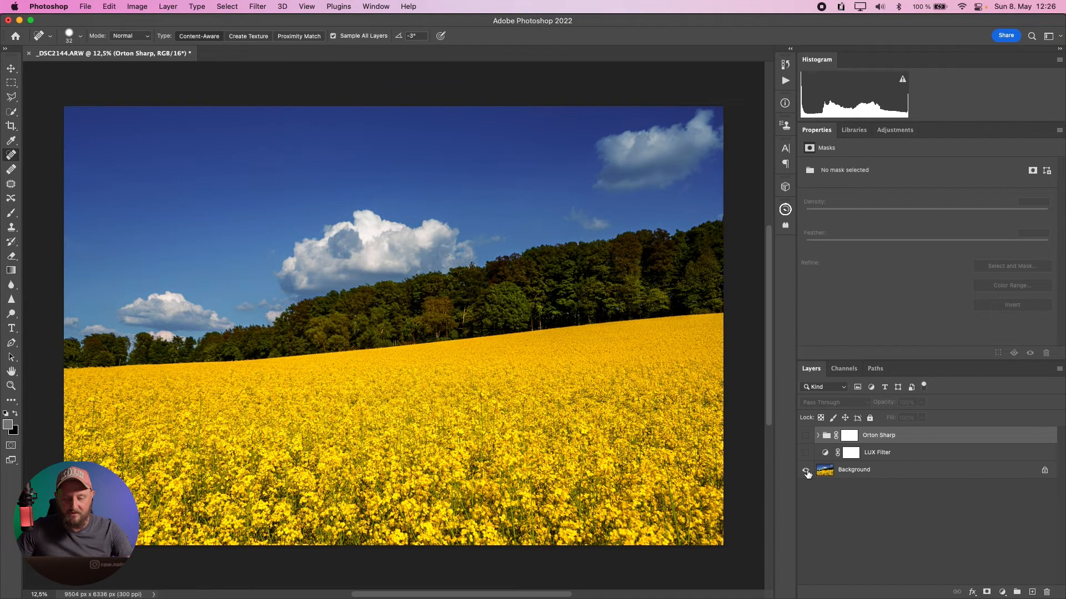
left_click(806, 471, "alt")
left_click(805, 471, "alt")
left_click(806, 470, "alt")
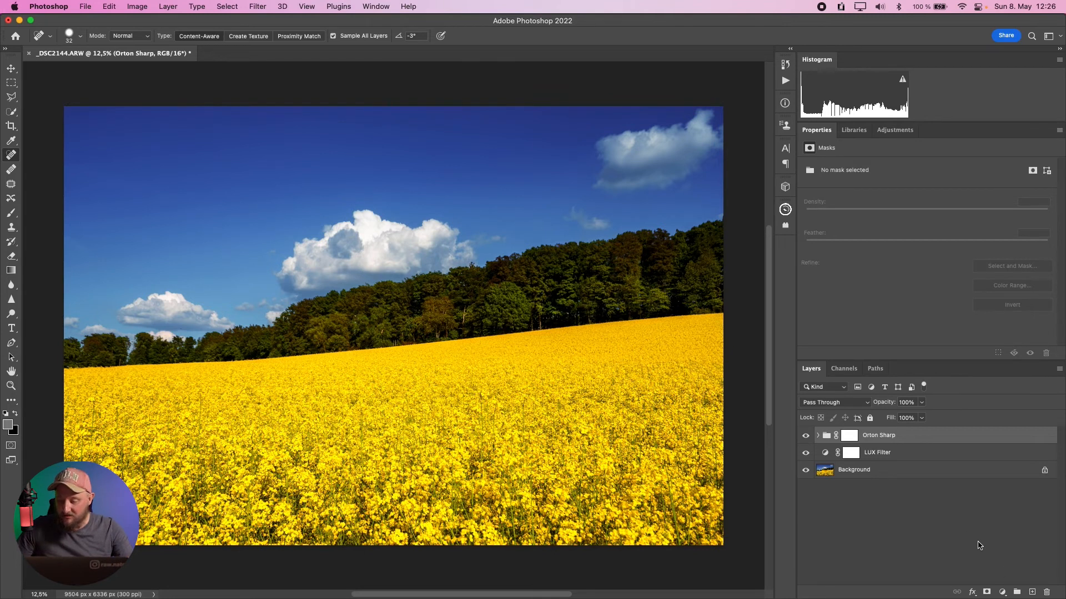
Try lifting the blacks with a Curves adjustment layer above the Orton Sharp group, and delete that layer
left_click(1003, 593)
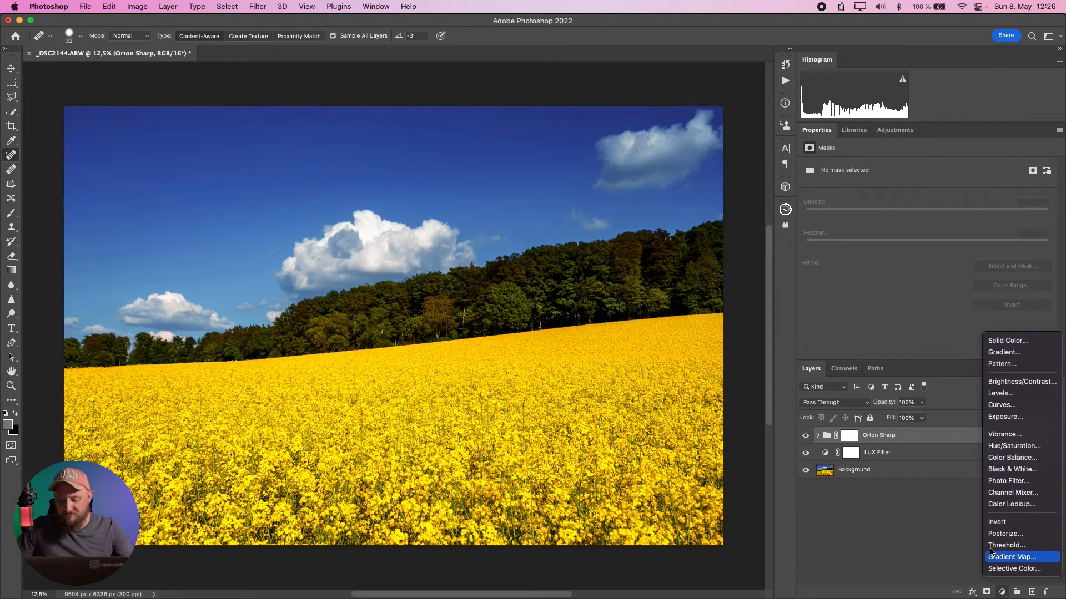
left_click(1004, 406)
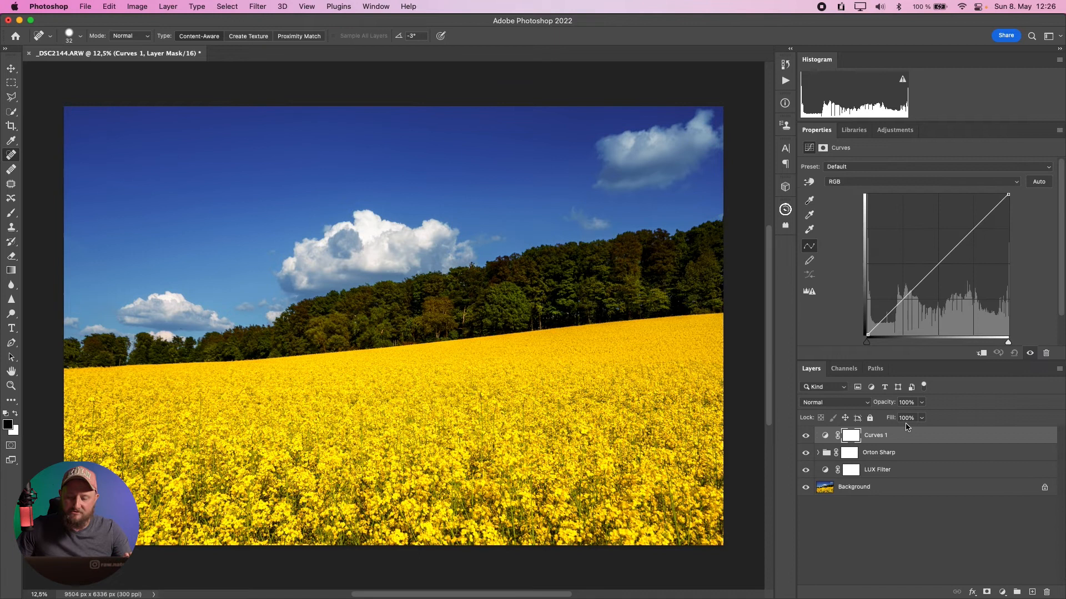
left_click(903, 300)
left_click(972, 232)
mouse_move(868, 338)
left_mouse_down()
mouse_move(868, 326)
mouse_move(839, 324)
mouse_move(866, 322)
left_mouse_up()
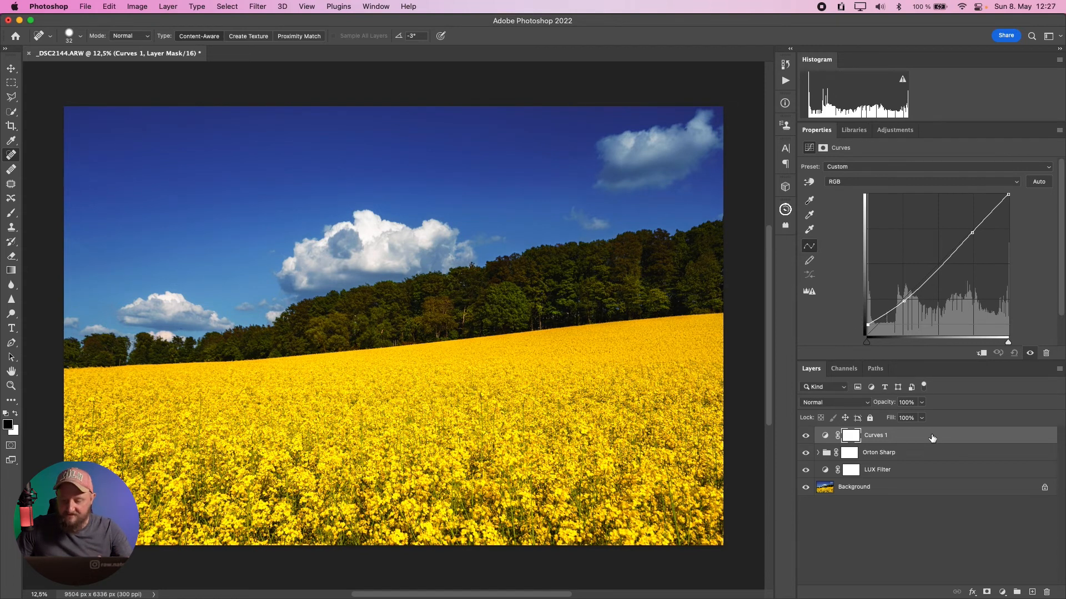
key("BackSpace")
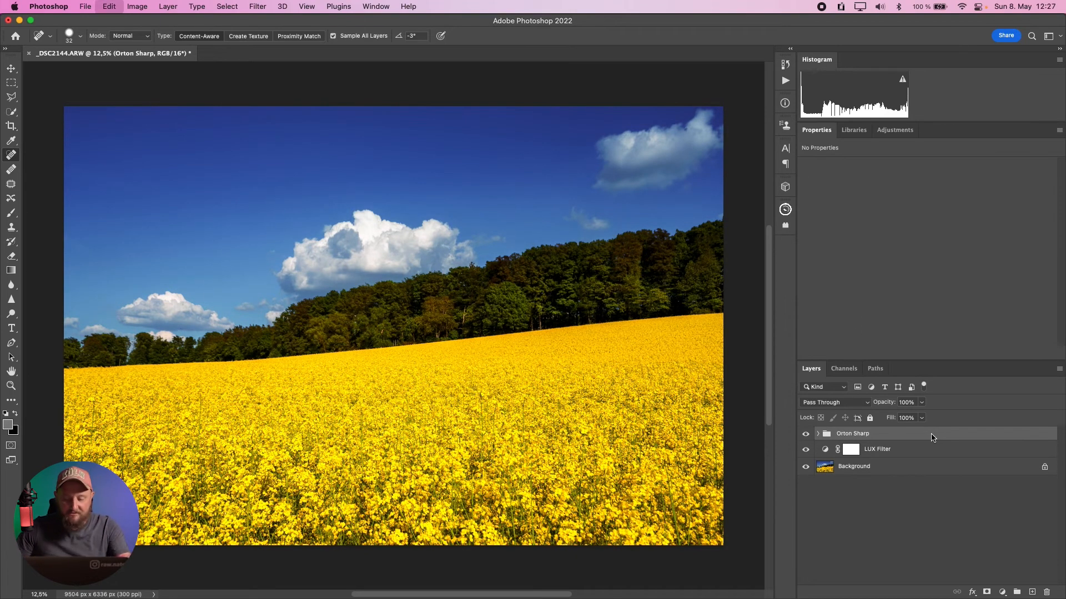